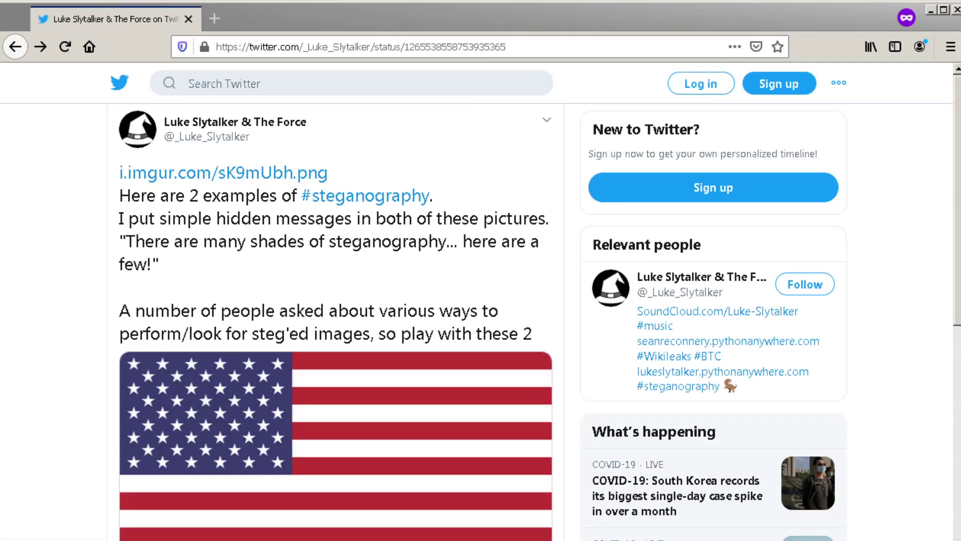
Open the flag image from the tweet, save it in TEST IMAGES as twitter_flag, and close the photo view
click(434, 250)
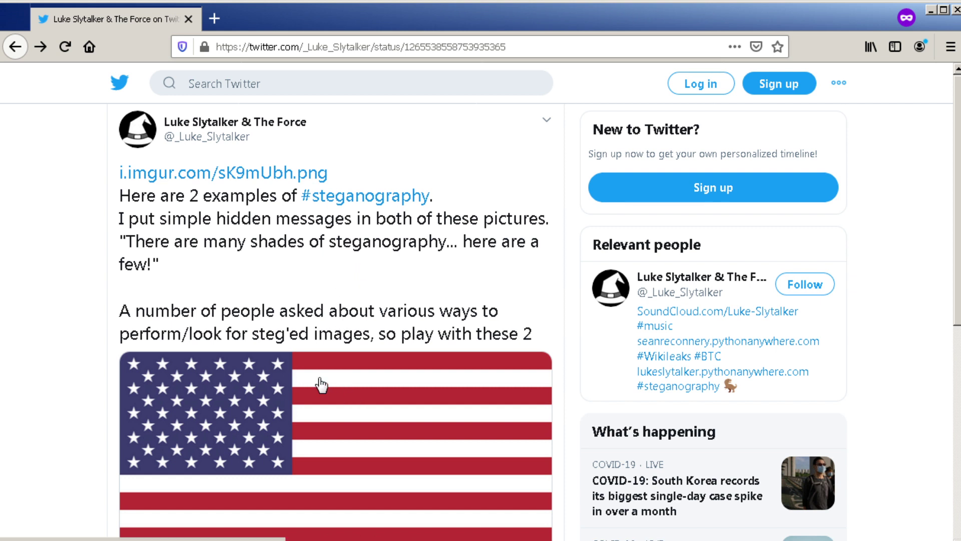
click(361, 398)
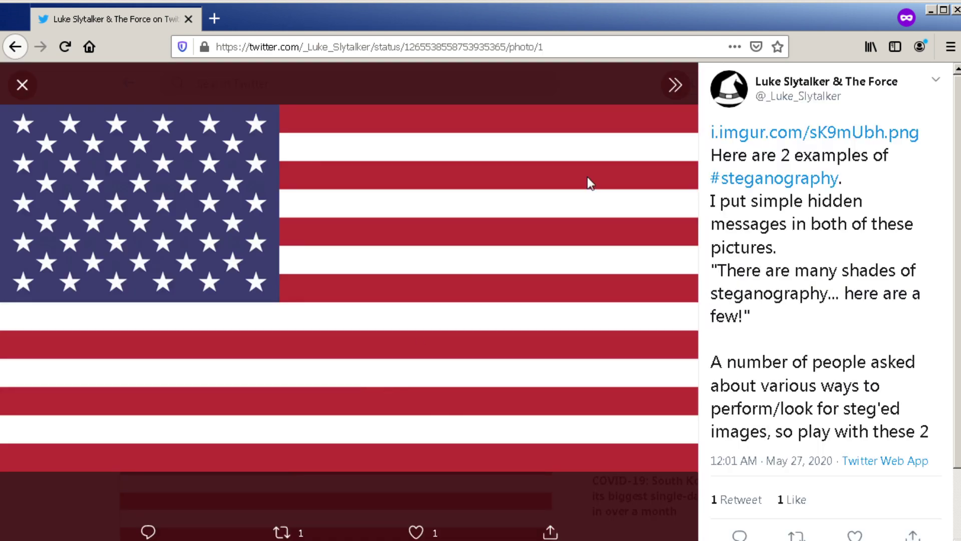
right_click(437, 231)
click(491, 276)
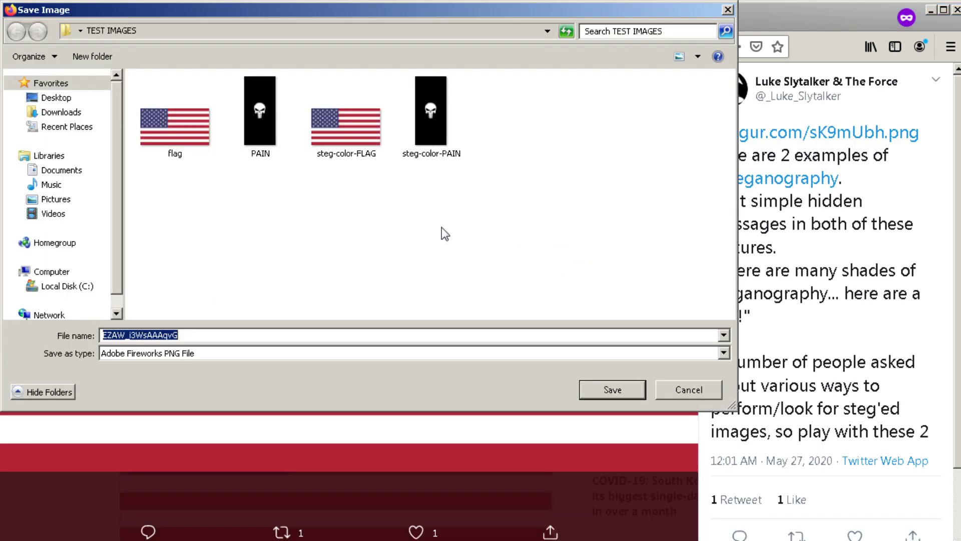
text(twitter_flag)
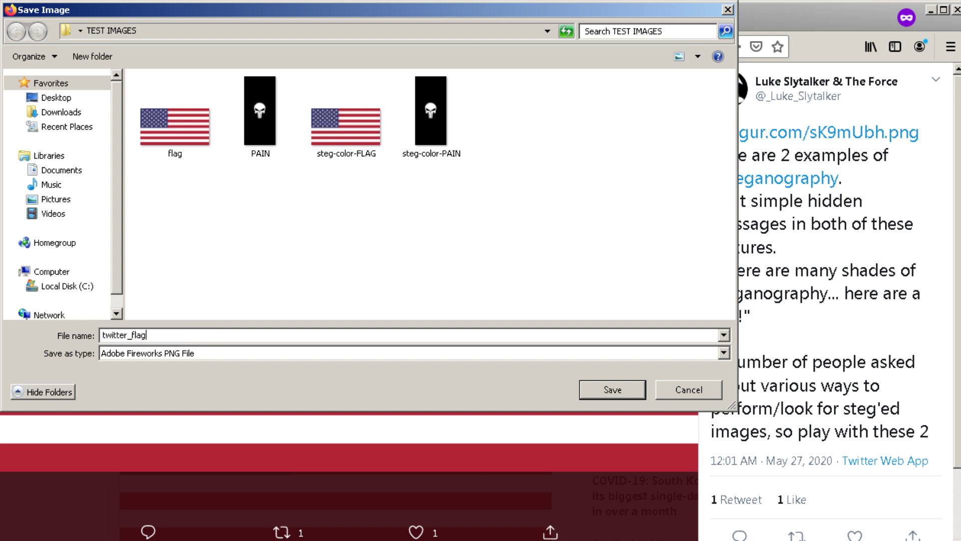
key(Return)
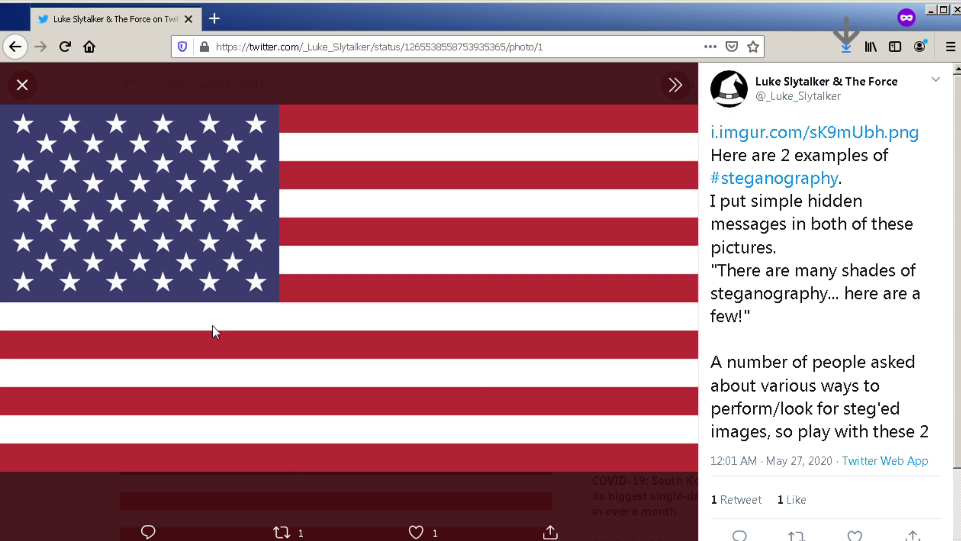
click(26, 96)
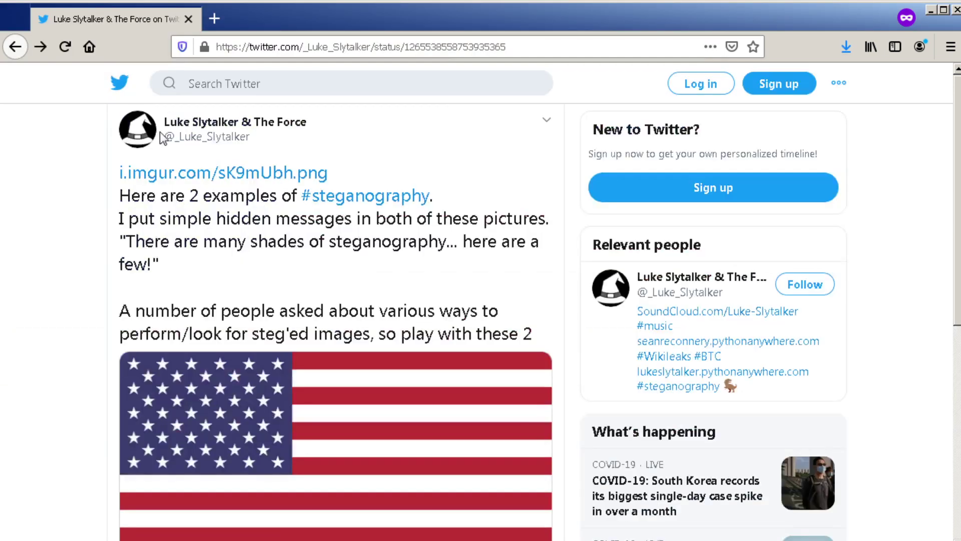
Open the tweet's imgur link, view the skull image on its own, and save it as imgur_pain
click(263, 178)
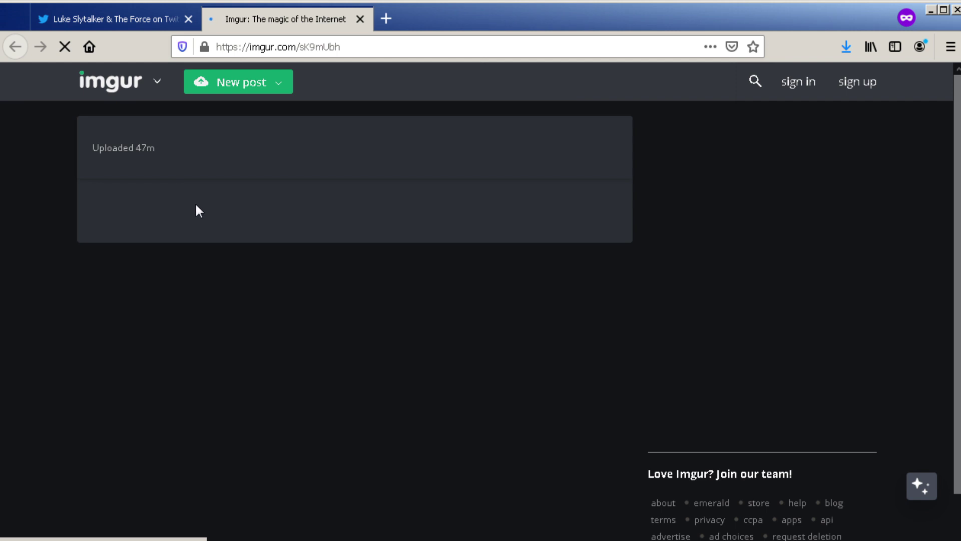
scroll(233, 211, down, 2)
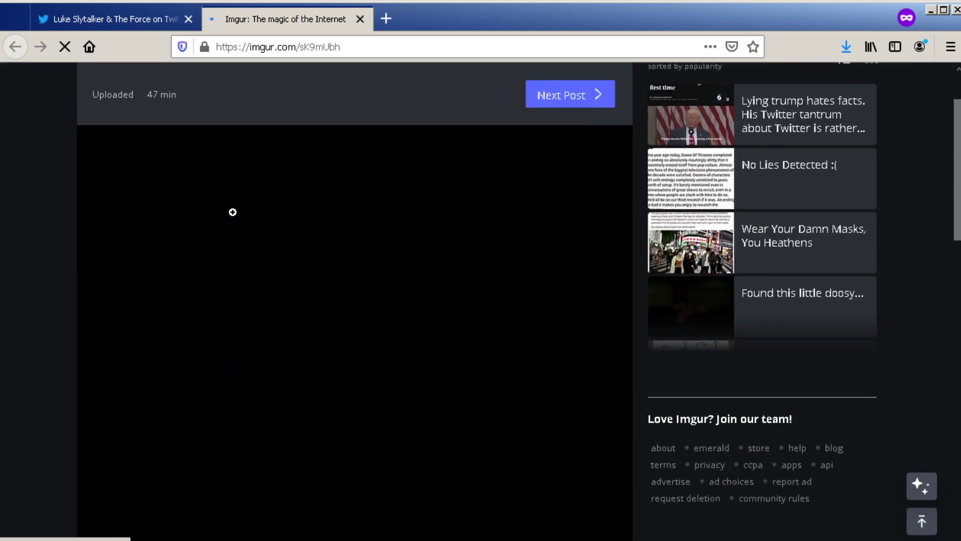
scroll(232, 212, down, 6)
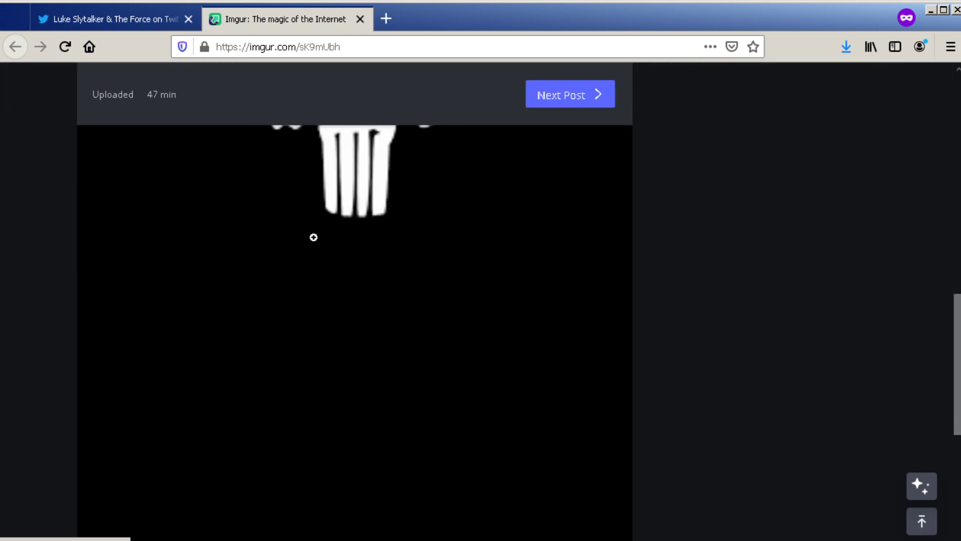
scroll(313, 238, up, 6)
right_click(321, 289)
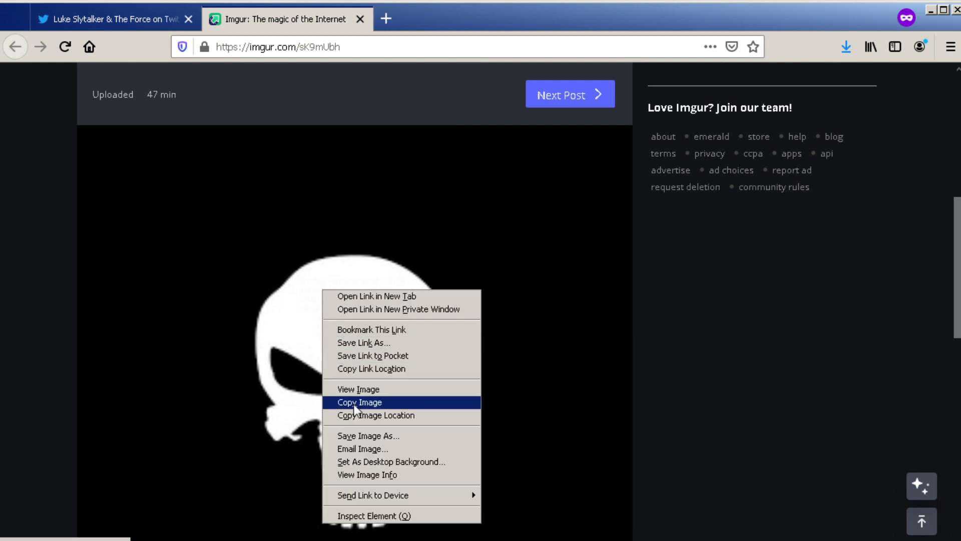
click(354, 390)
right_click(520, 218)
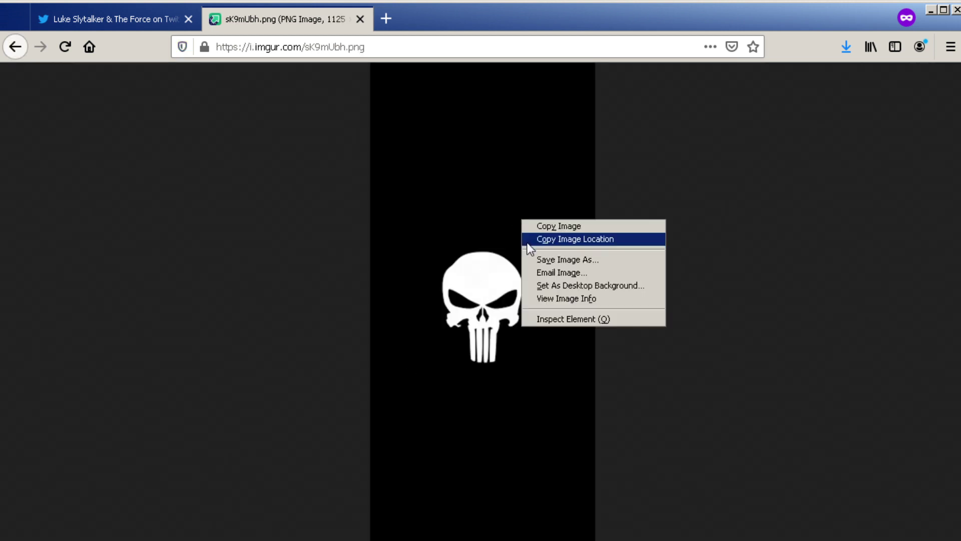
click(532, 253)
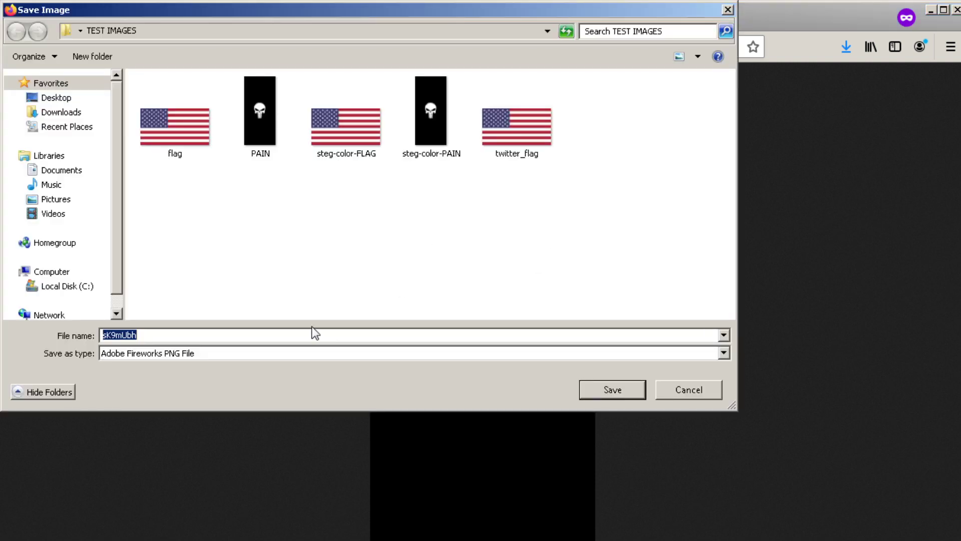
text(imgur_pain)
key(Return)
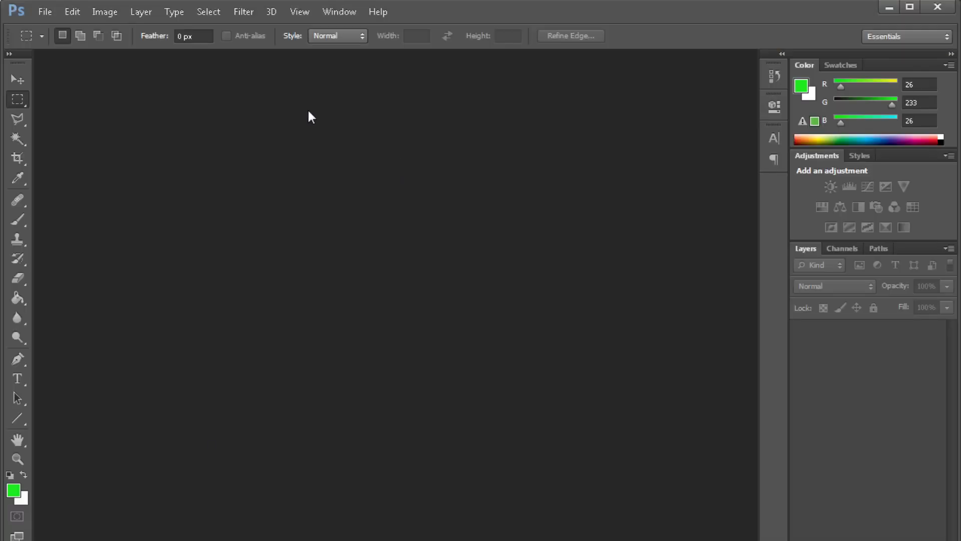
Switch to Photoshop and open imgur_pain.png and twitter_flag.png
click(45, 12)
click(100, 53)
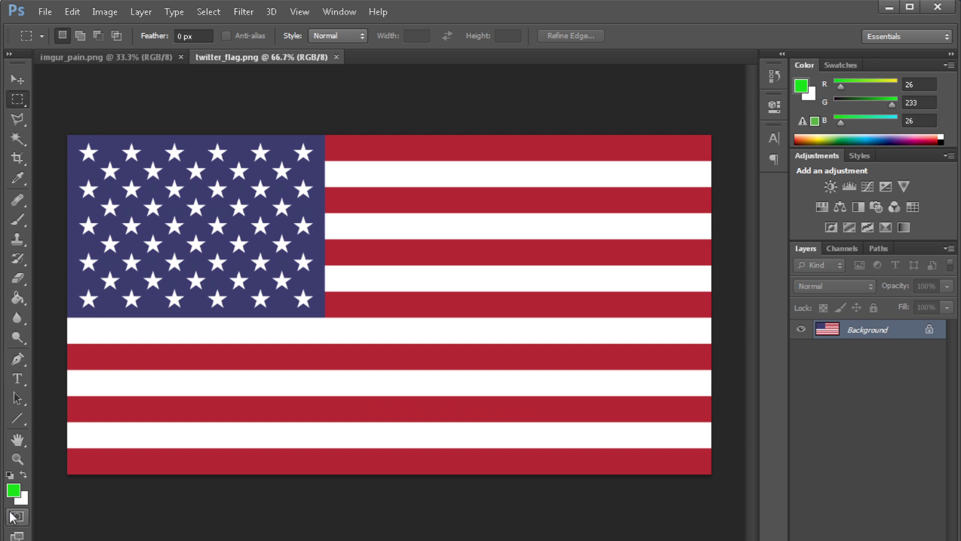
Fill the flag's top three stripes and the blue star field with bright green #1ae91a using the Paint Bucket at tolerance 0
key(i)
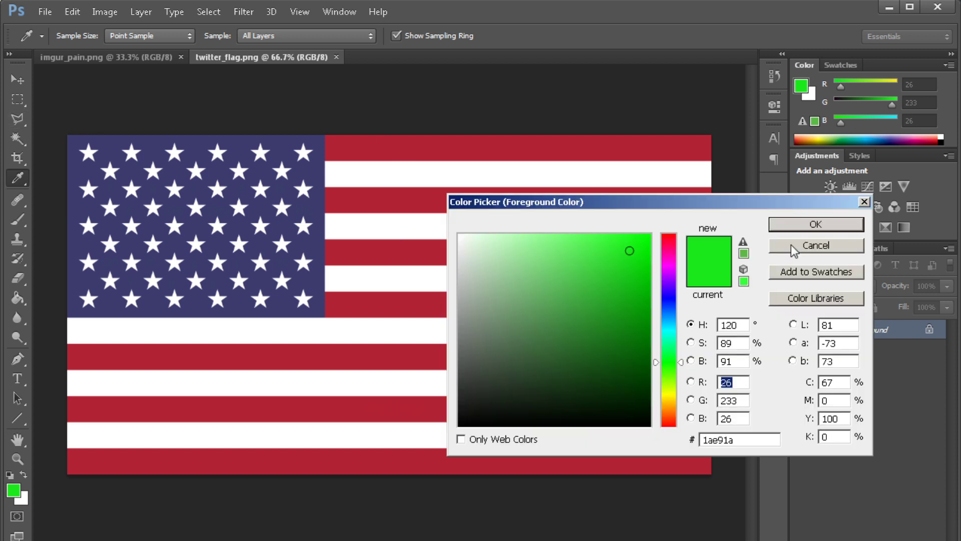
click(851, 227)
key(m)
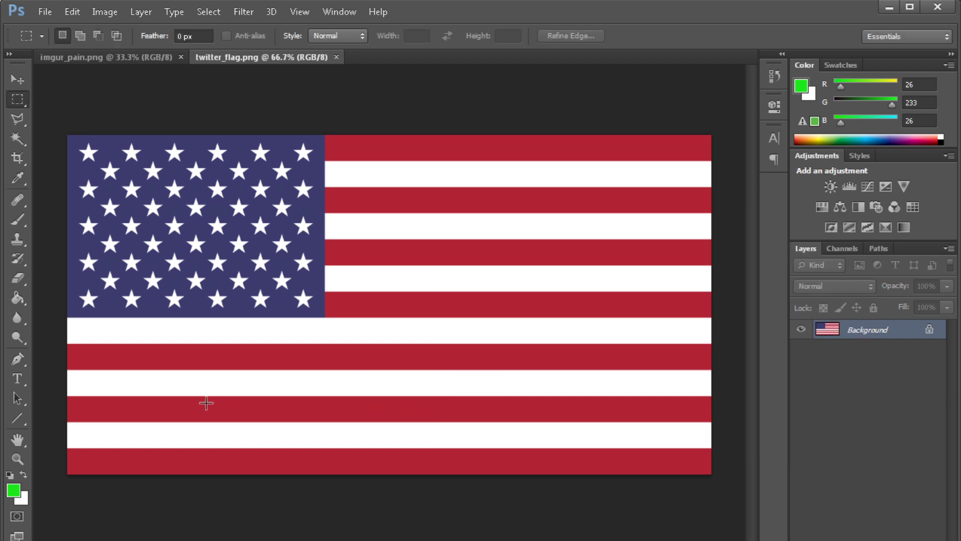
click(17, 298)
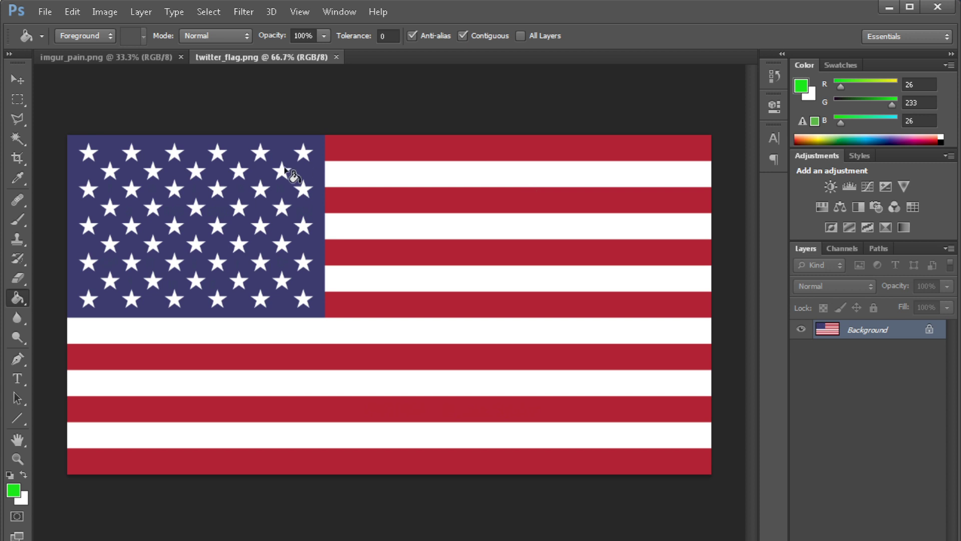
click(432, 152)
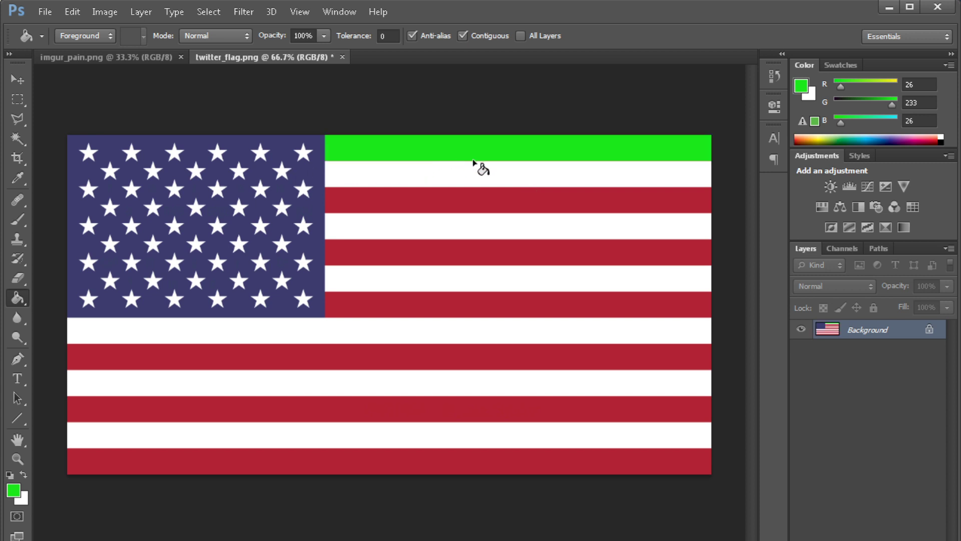
click(501, 176)
click(534, 203)
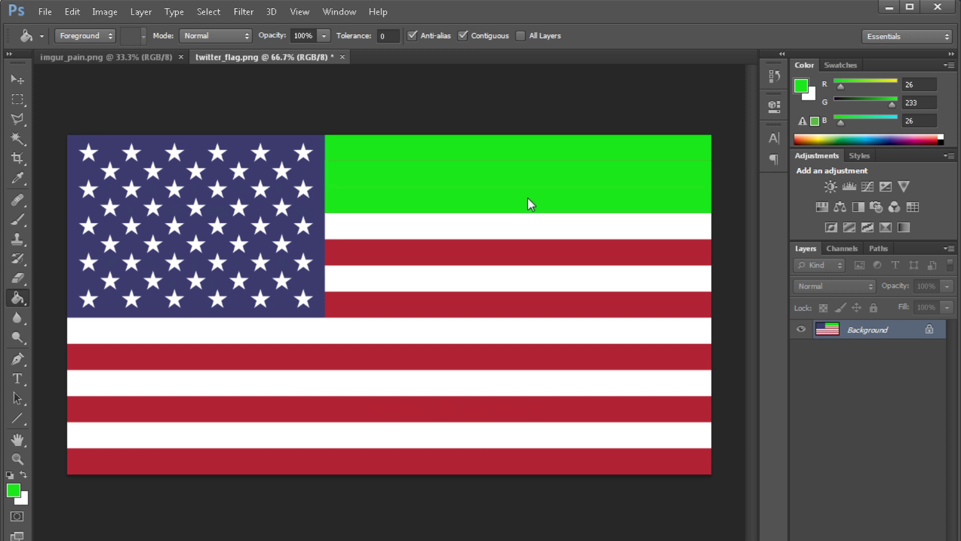
click(321, 144)
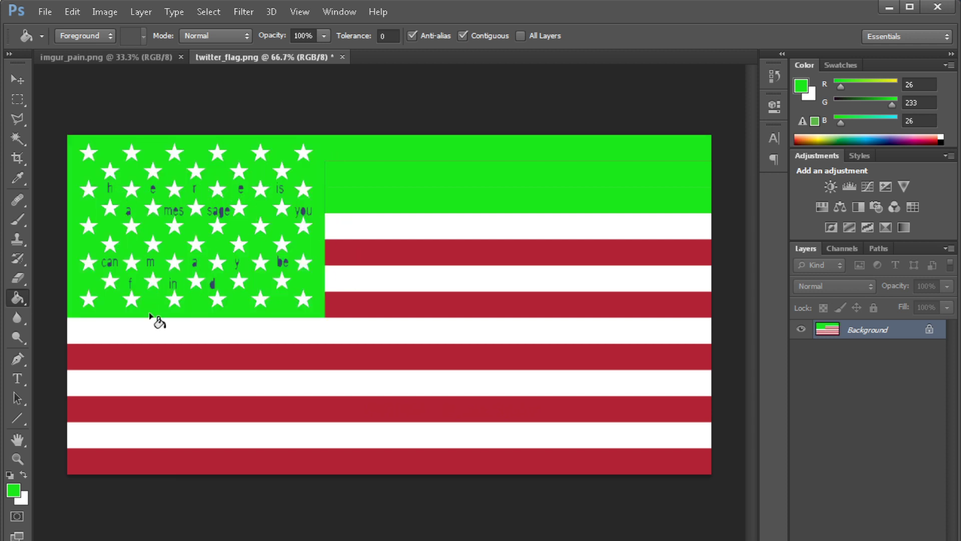
Inspect the hidden lettering between the stars, and fill the four remaining stripes beside the star field with green
key(ctrl+plus)
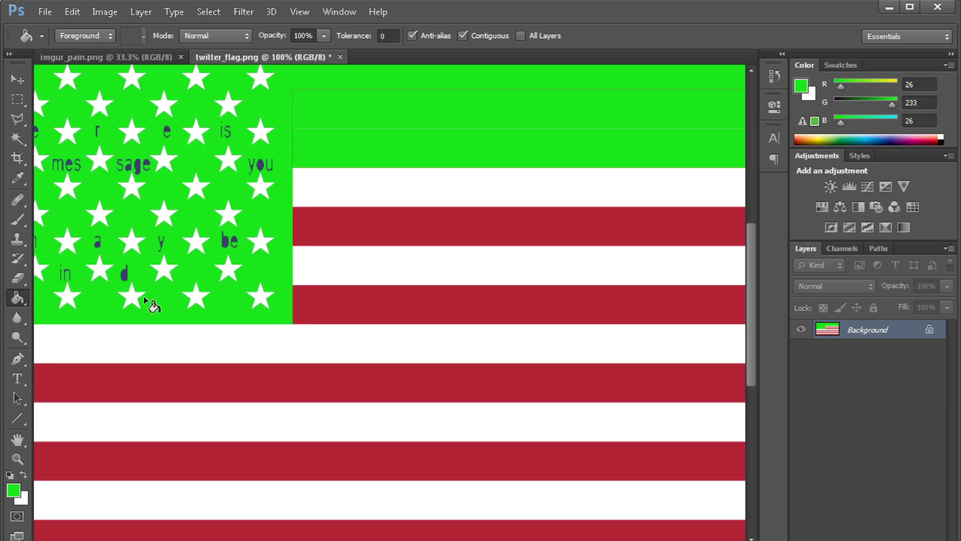
scroll(390, 300, left, 5)
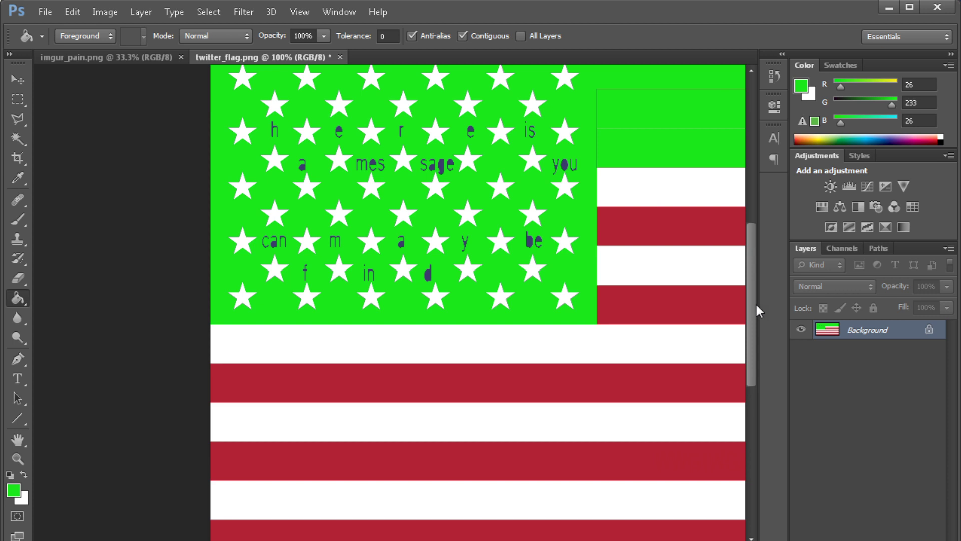
drag(756, 305, 758, 269)
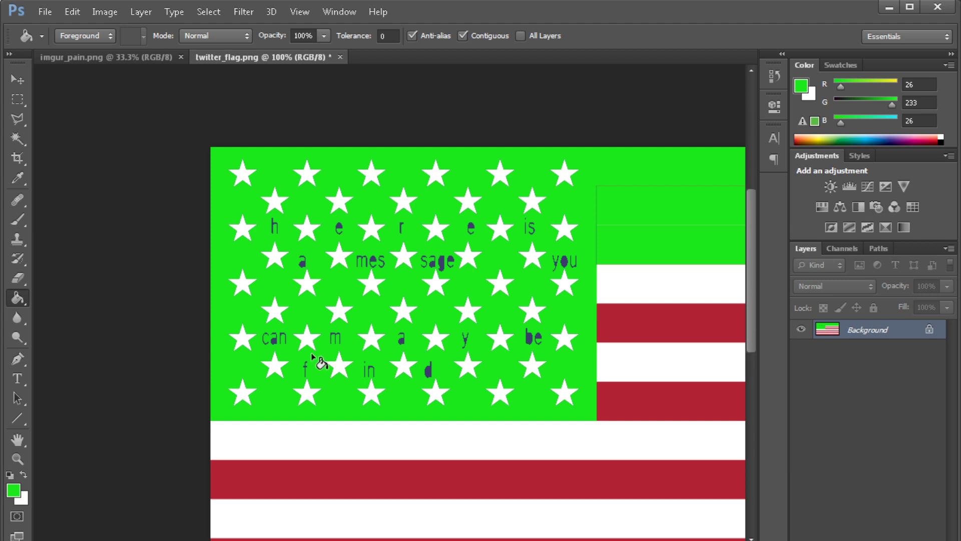
key(ctrl+minus)
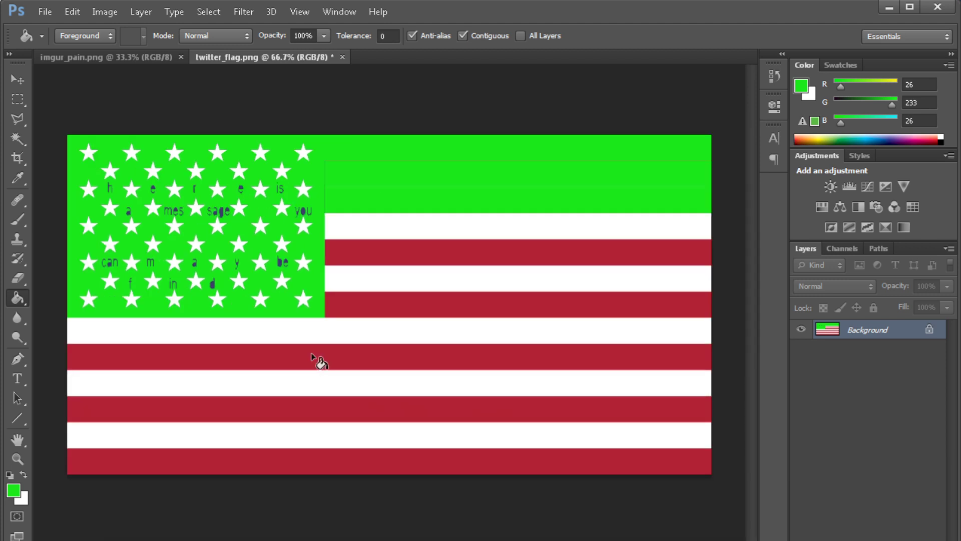
click(356, 235)
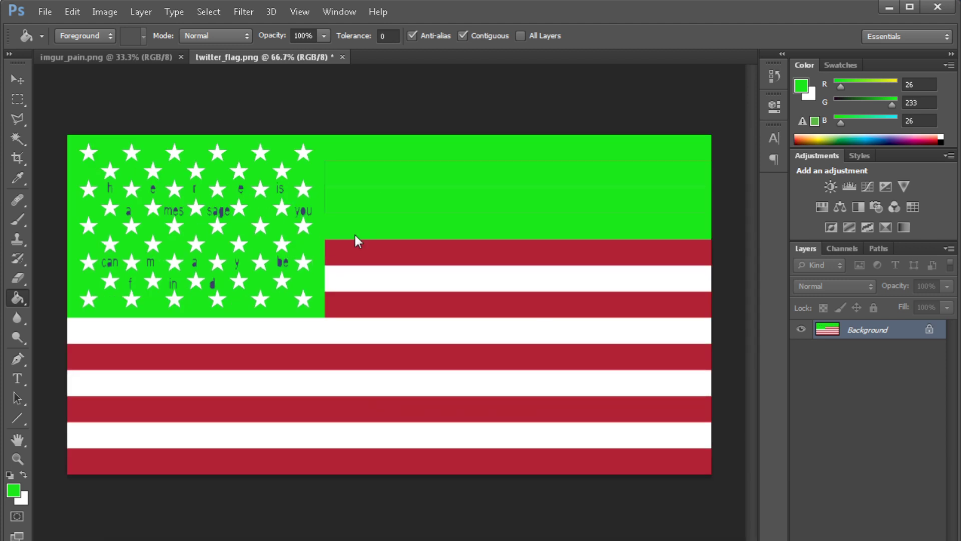
click(358, 248)
click(373, 282)
click(375, 314)
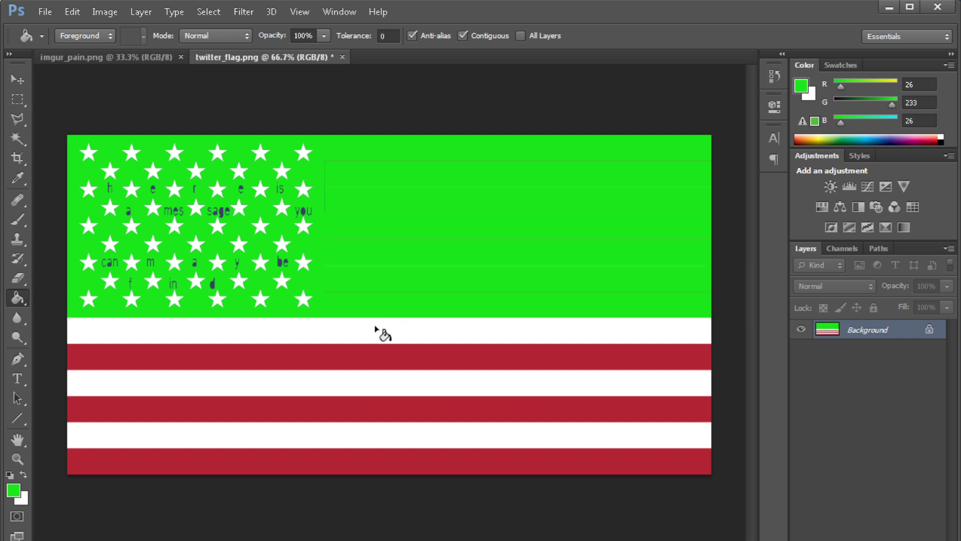
Fill the six full-width stripes in the lower part of the flag with the same green
click(384, 337)
click(387, 354)
click(347, 393)
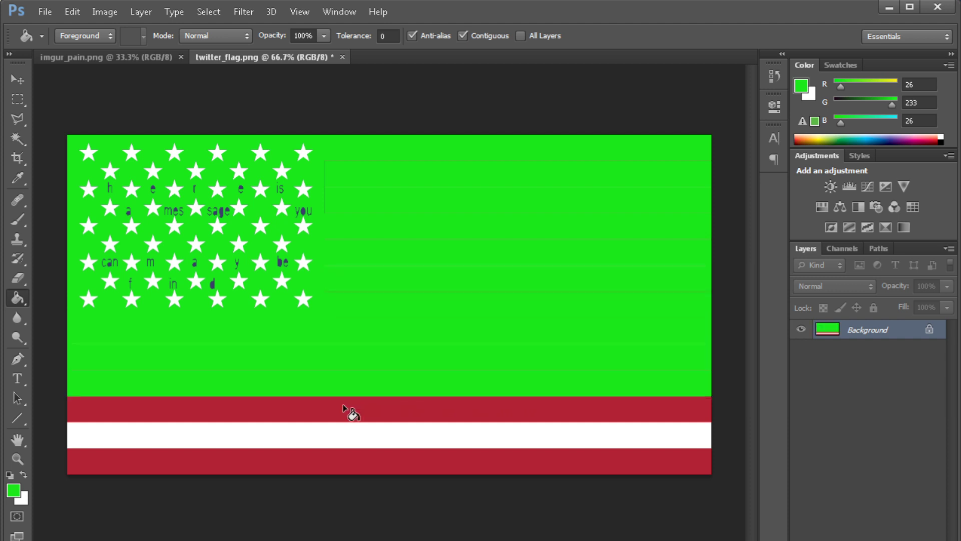
click(343, 405)
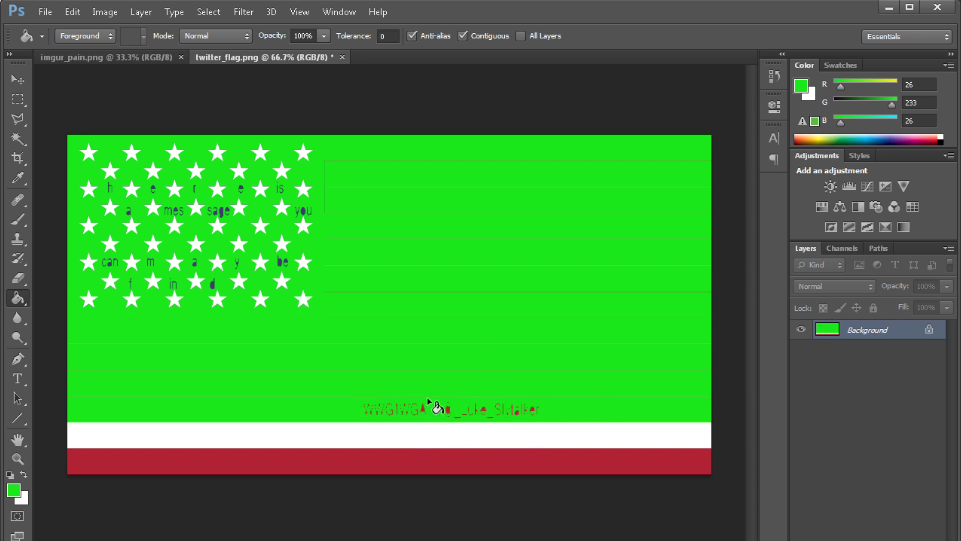
click(426, 435)
click(424, 459)
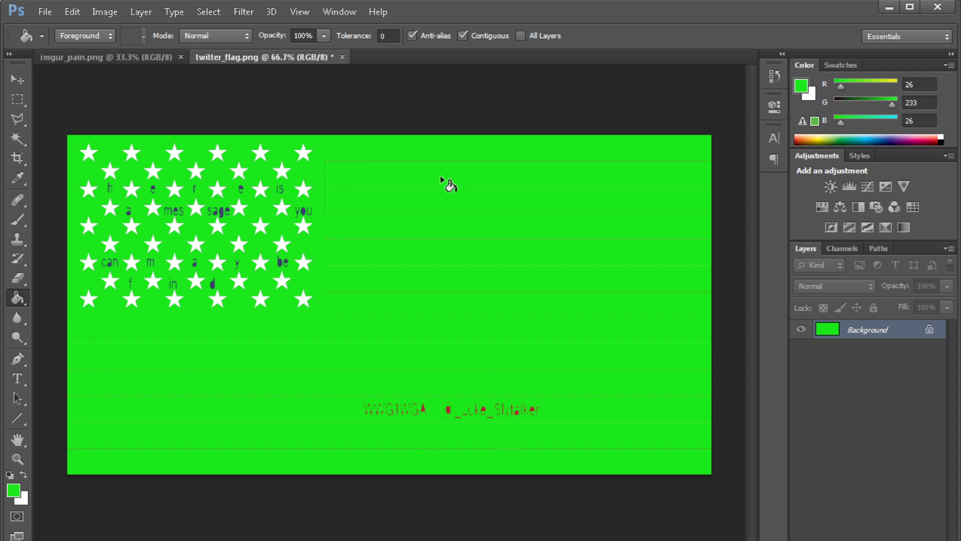
Step back through the history to undo all the green Paint Bucket fills on the flag
click(75, 13)
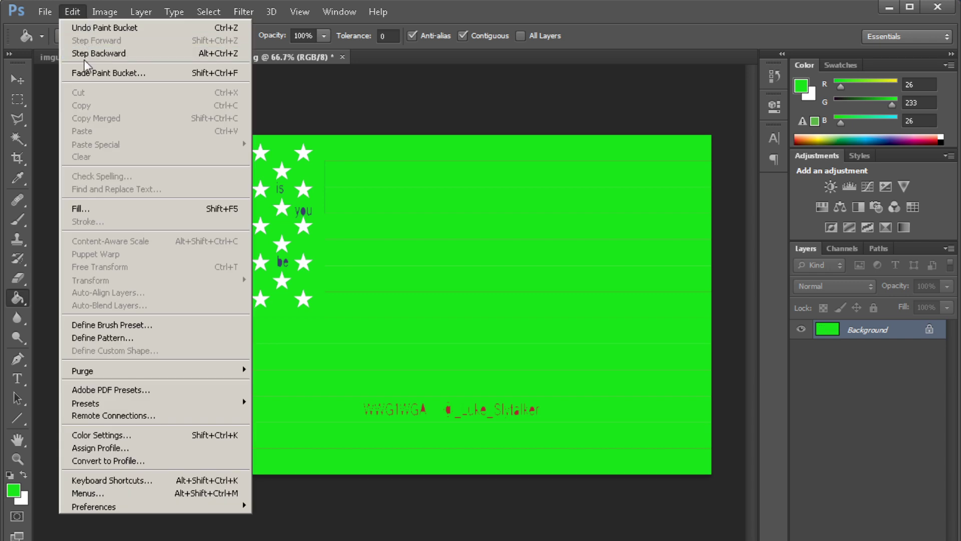
click(84, 55)
click(66, 13)
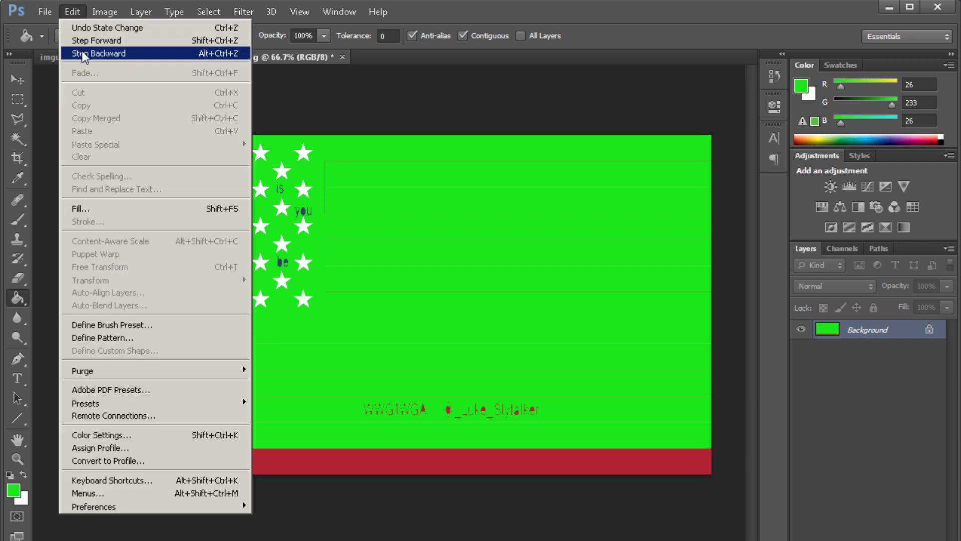
click(82, 48)
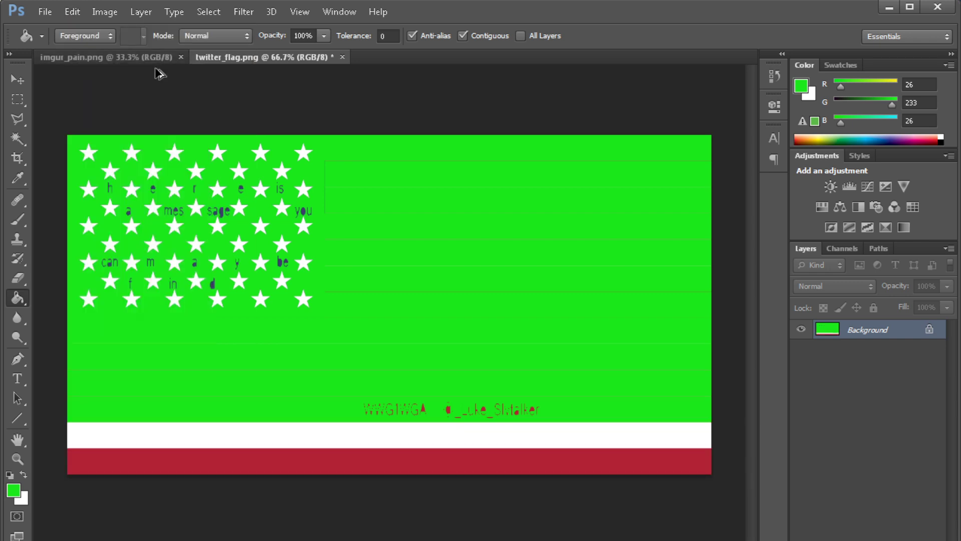
key(ctrl+alt+z)
key(ctrl+alt+z)
key(ctrl+alt+z)
key(ctrl+alt+z)
key(ctrl+alt+z)
key(ctrl+alt+z)
key(ctrl+alt+z)
key(ctrl+alt+z)
key(ctrl+alt+z)
key(ctrl+alt+z)
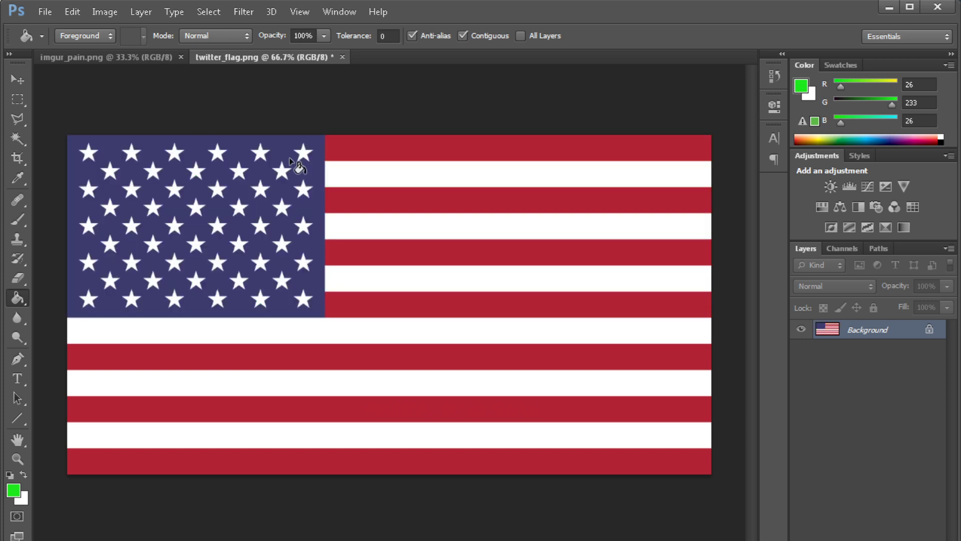
Fill the flag's blue star field with green to expose the hidden lettering, undo it, and repeat the fill and undo once
key(ctrl+plus)
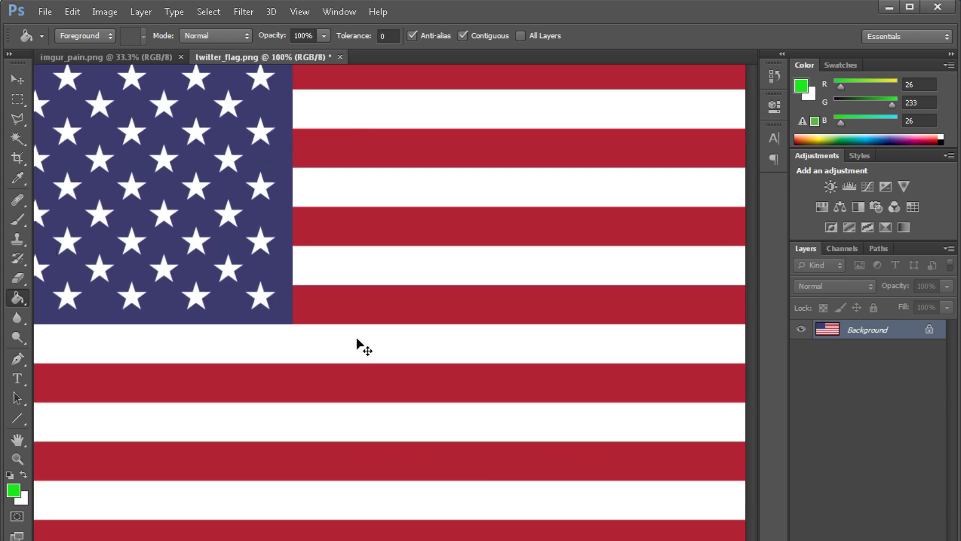
key(ctrl+plus)
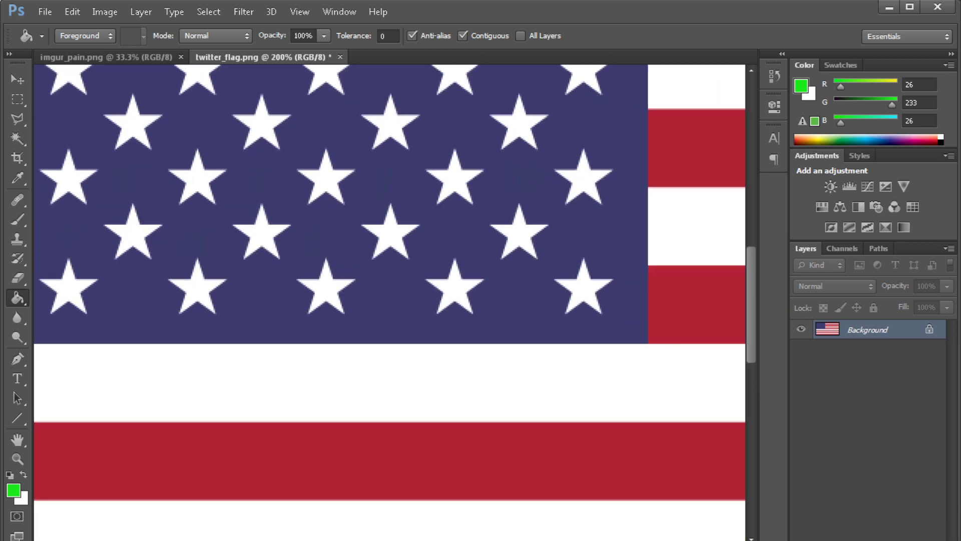
drag(753, 338, 746, 273)
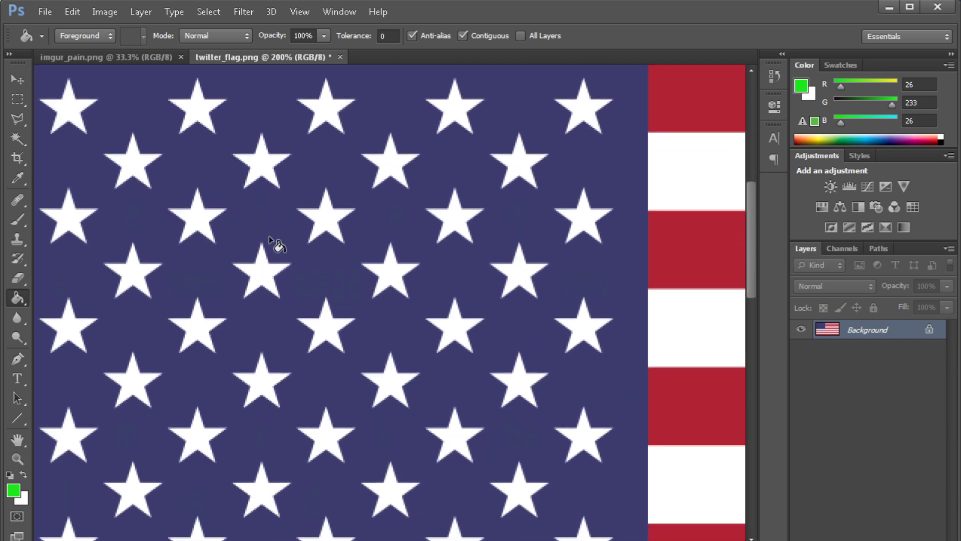
click(631, 92)
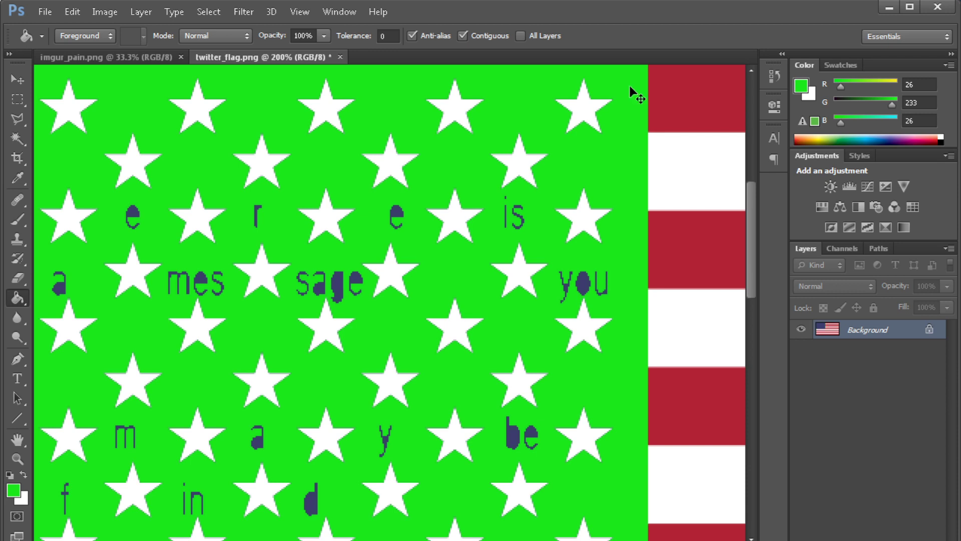
key(ctrl+z)
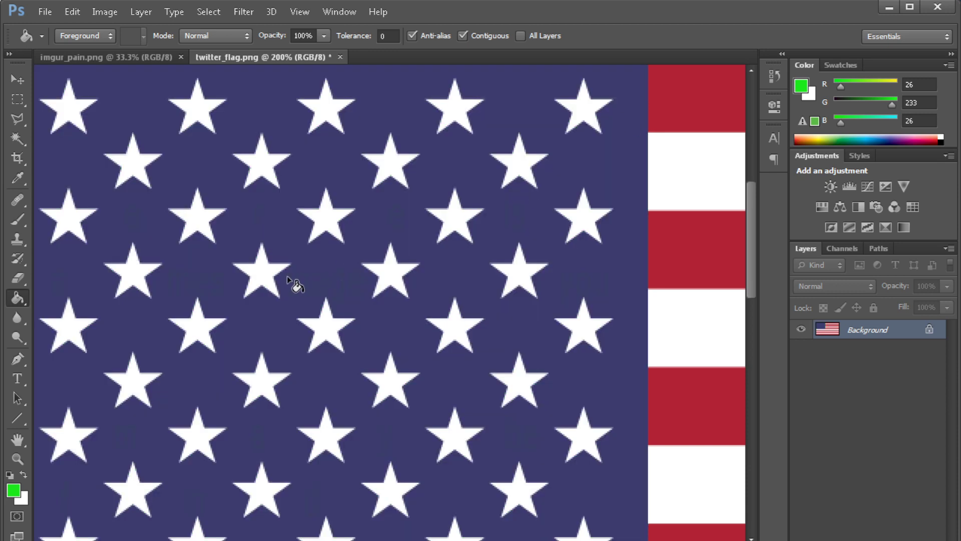
click(640, 113)
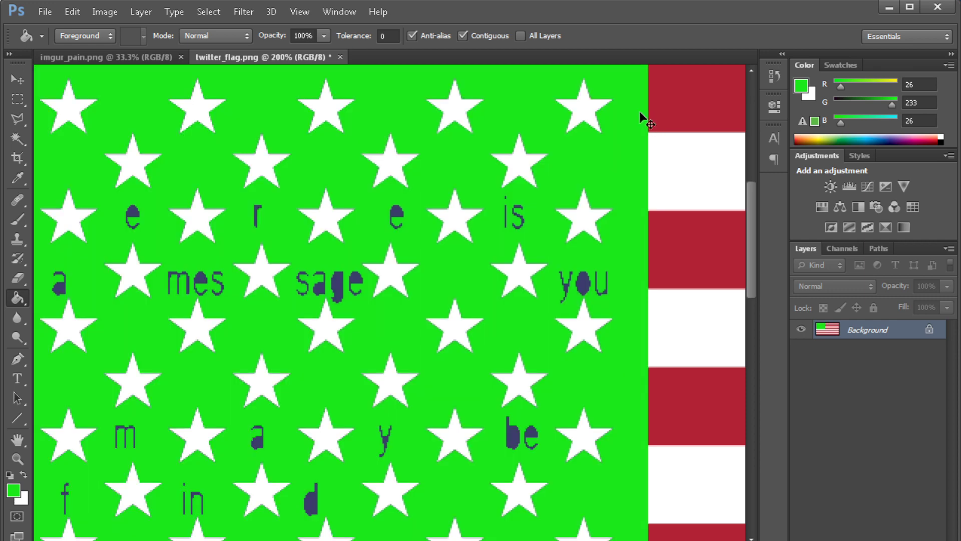
key(ctrl+z)
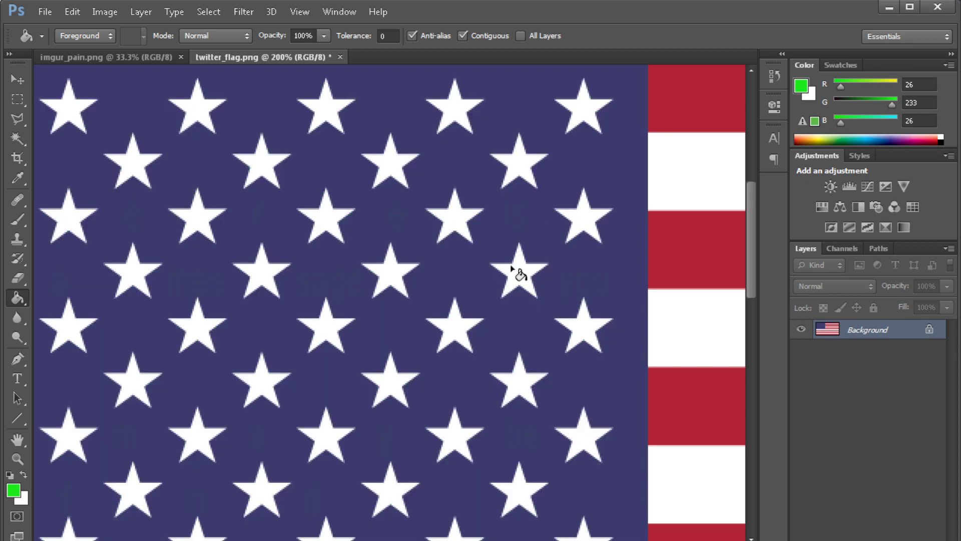
Fill two small areas of the hidden lettering in the middle of the star field with green, and undo both fills
click(338, 284)
click(323, 280)
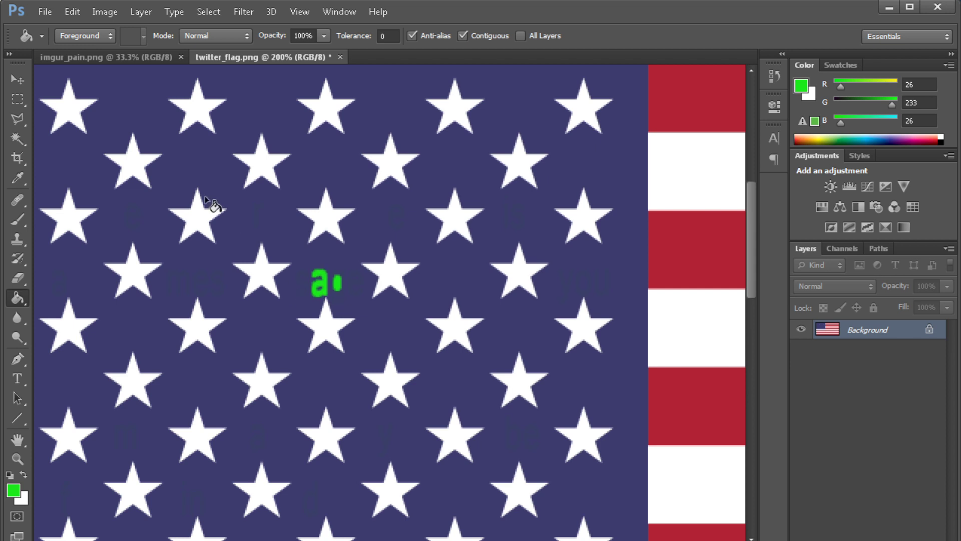
key(ctrl+alt+z)
key(ctrl+alt+z)
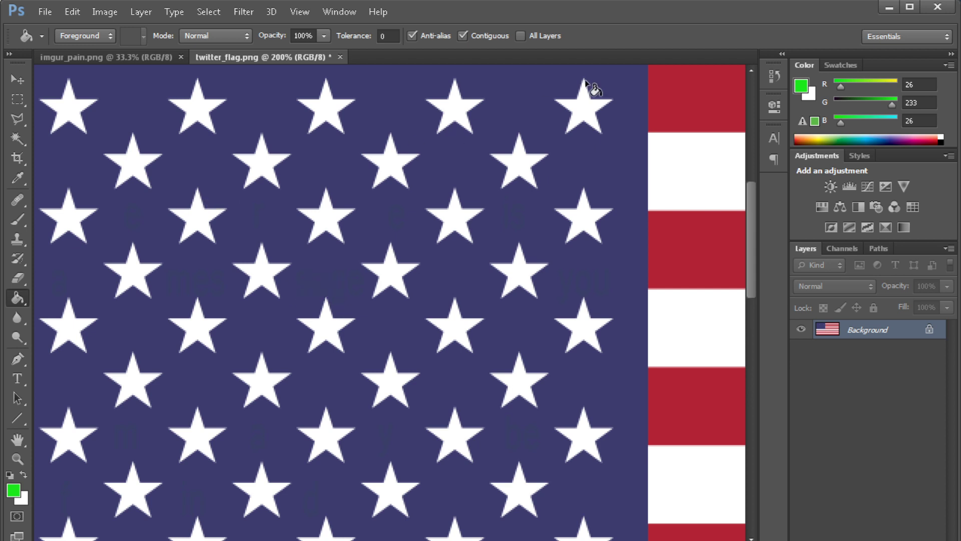
Fill the star field with green again, view the whole hidden message between the stars, and undo the fill
click(538, 77)
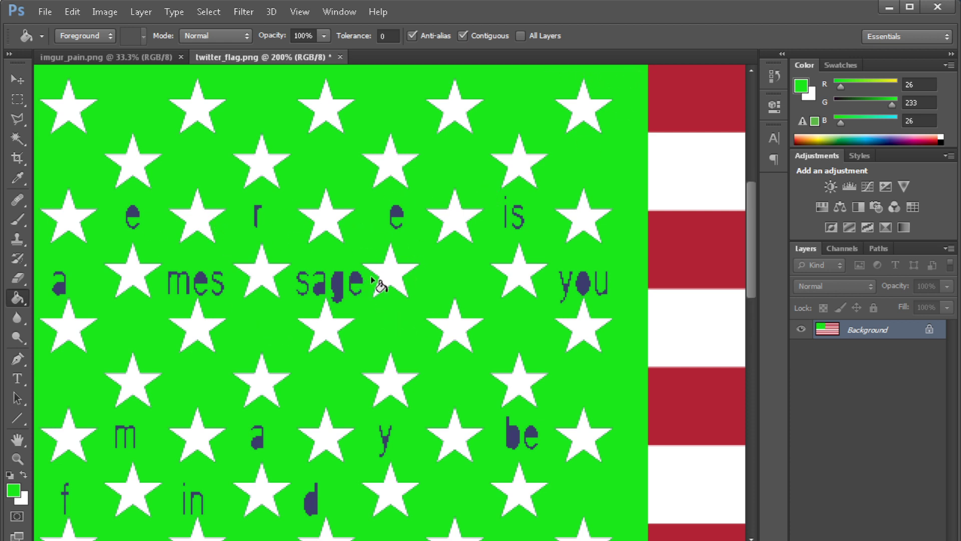
scroll(373, 282, down, 1)
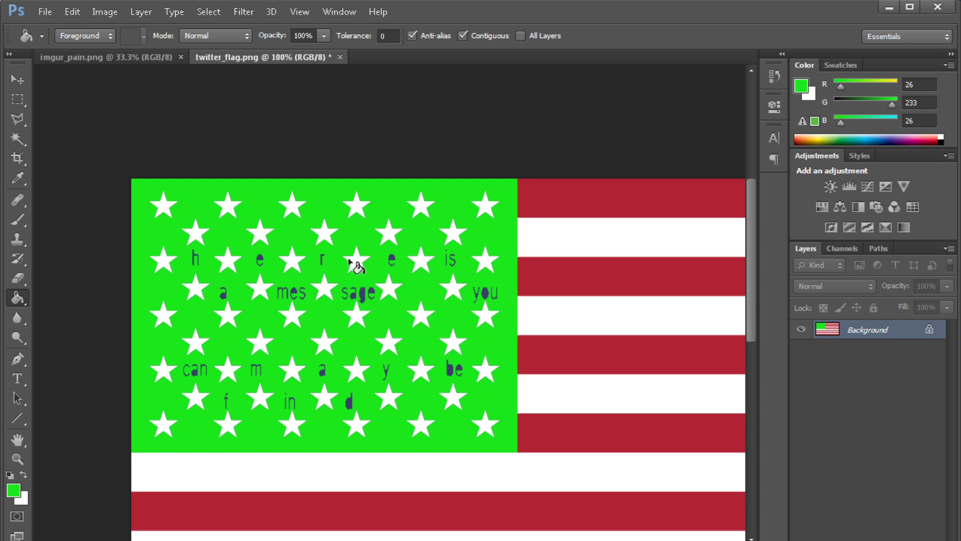
key(ctrl+z)
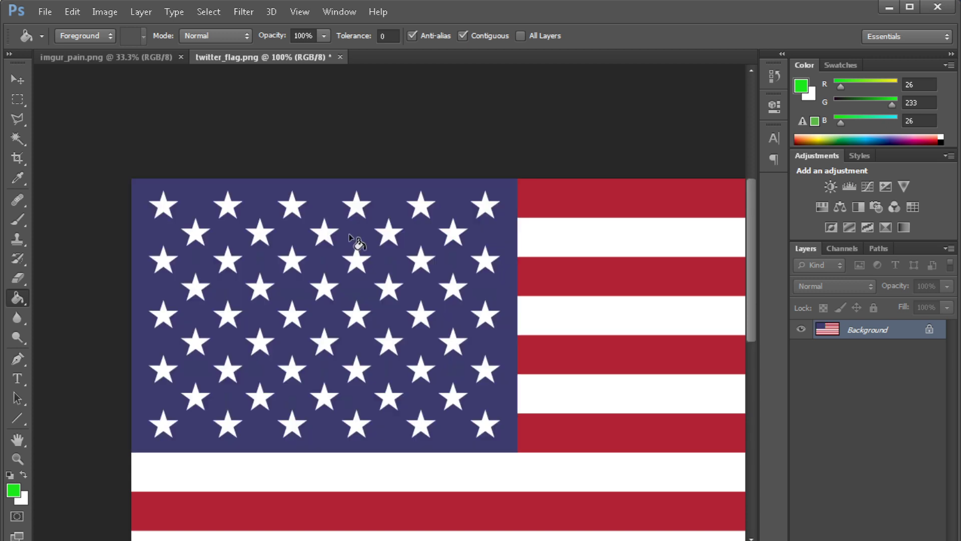
scroll(356, 241, down, 1)
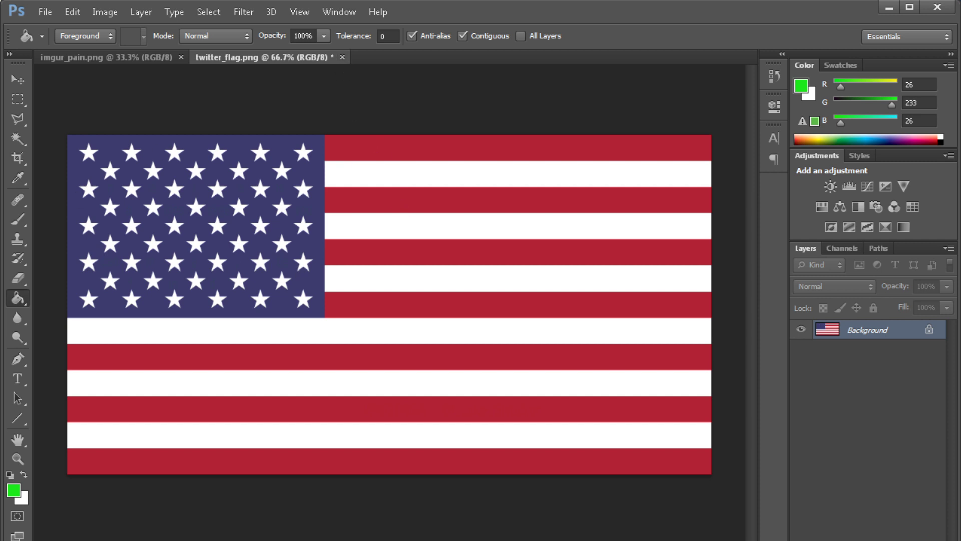
Close twitter_flag.png and bring the whole skull image imgur_pain.png into view
click(343, 57)
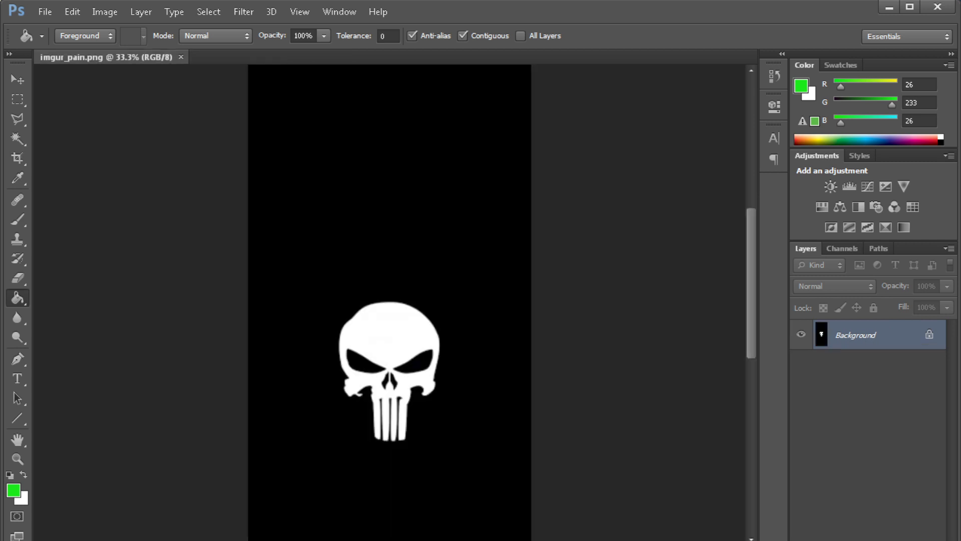
scroll(473, 385, down, 1)
scroll(472, 388, up, 2)
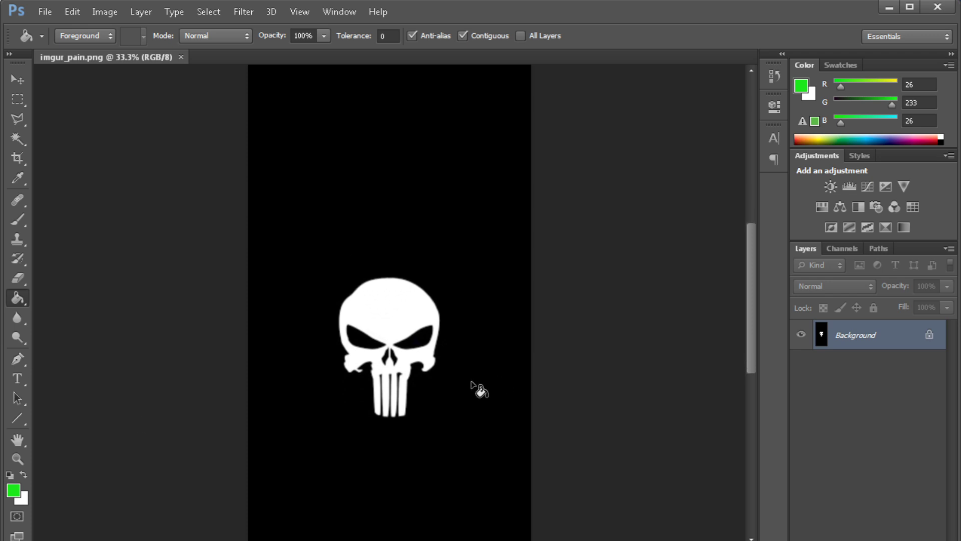
scroll(472, 389, down, 2)
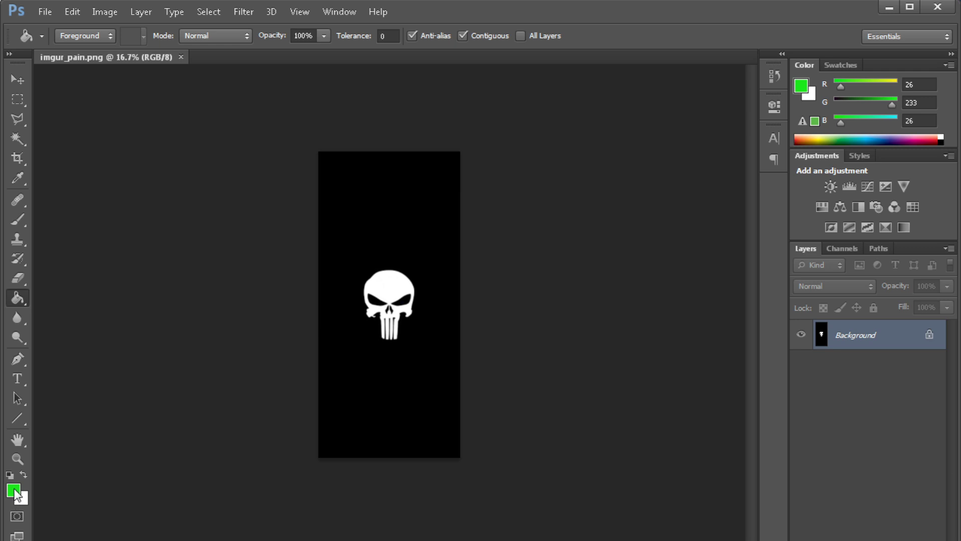
Keep green #1ae91a as the foreground color, fill the black background around the skull with it, and undo the fill
click(14, 490)
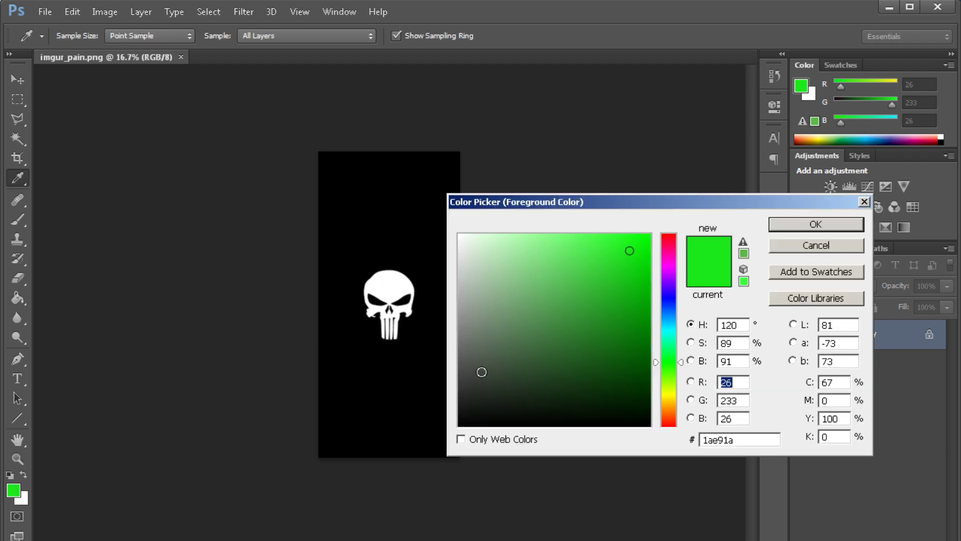
click(834, 218)
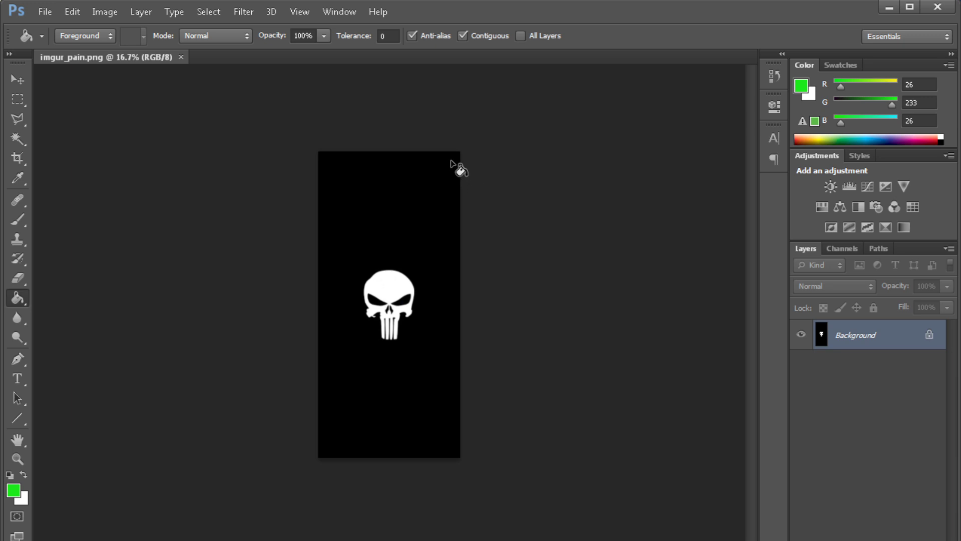
click(456, 157)
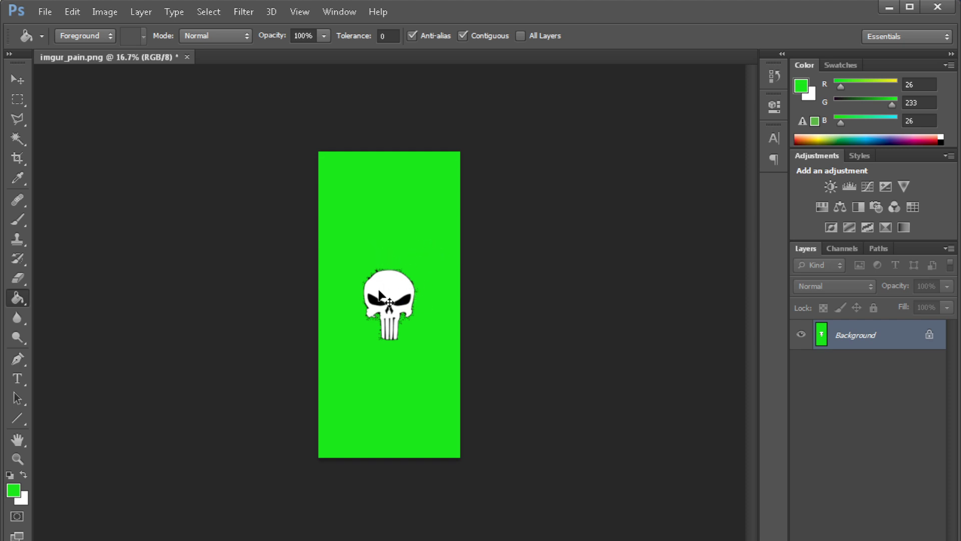
key(ctrl+z)
Set the foreground color to red #e91a2d, fill the black background around the skull with it, and undo the fill
click(15, 491)
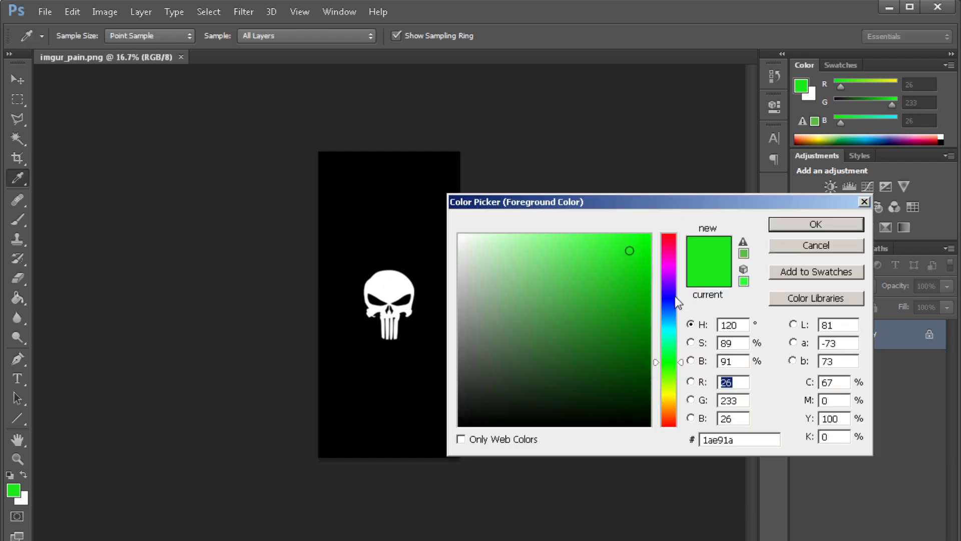
click(675, 238)
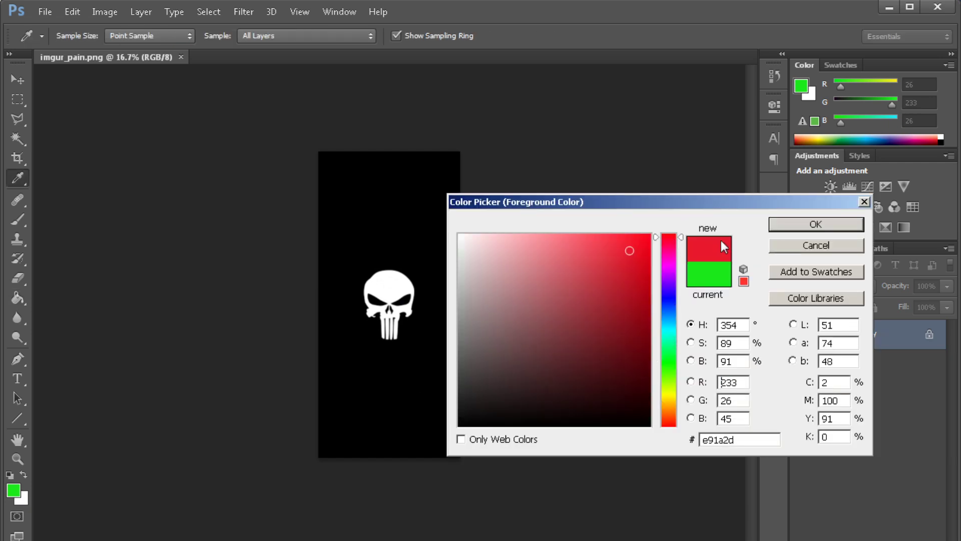
click(799, 225)
click(457, 159)
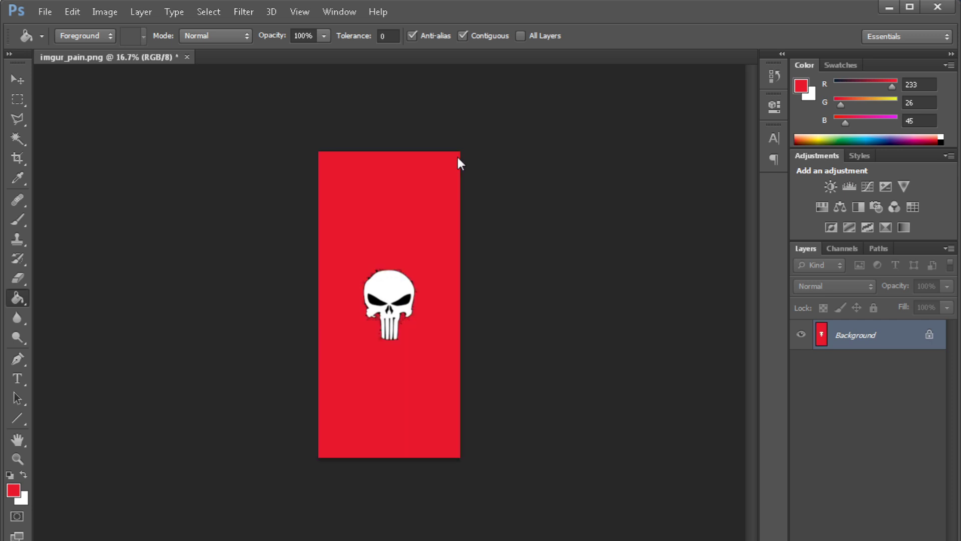
key(ctrl+z)
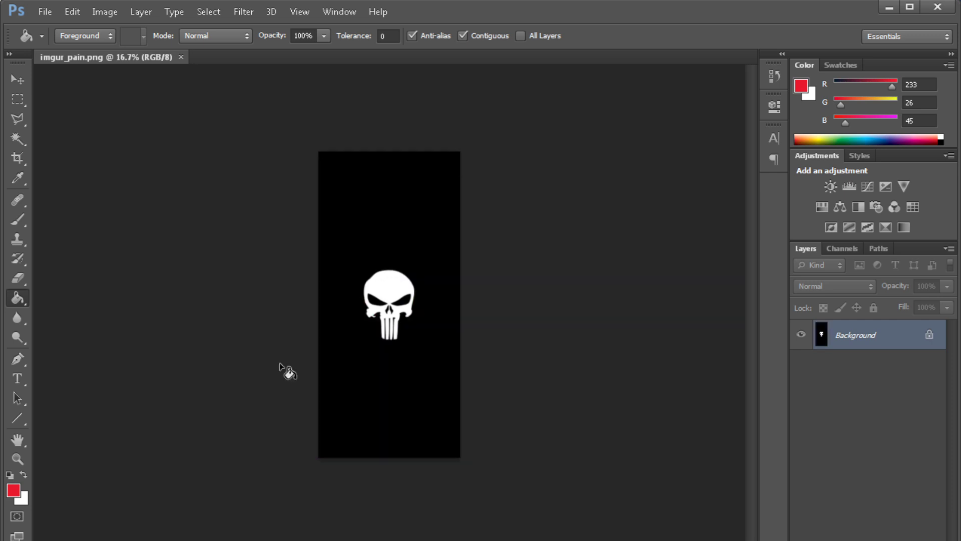
Set the foreground color back to bright green #1ae91a
click(13, 490)
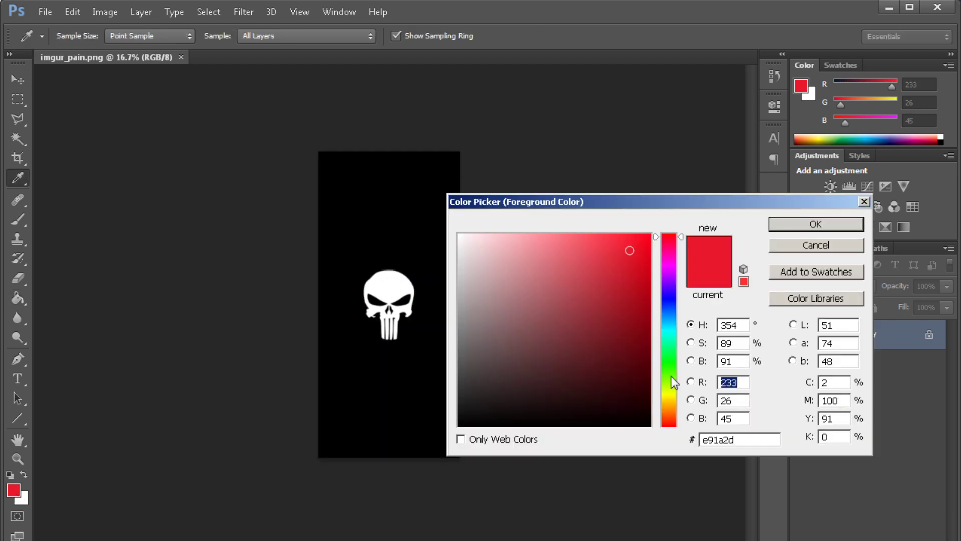
drag(671, 376, 672, 362)
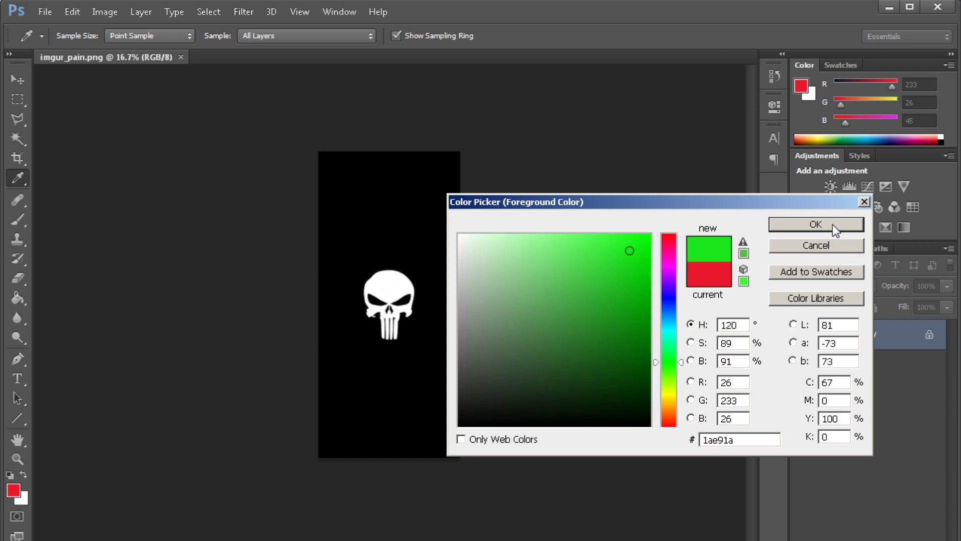
click(817, 224)
Fill the white skull with green at its upper-left edge using the Paint Bucket at tolerance 0 to expose the hidden text
key(g)
key(ctrl+plus)
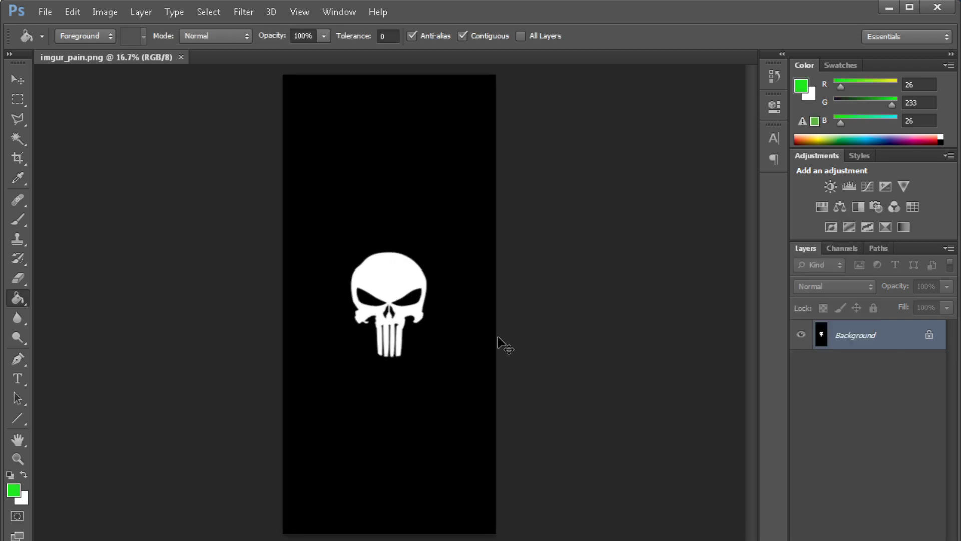
key(ctrl+plus)
key(ctrl+plus)
key(ctrl+plus)
key(ctrl+plus)
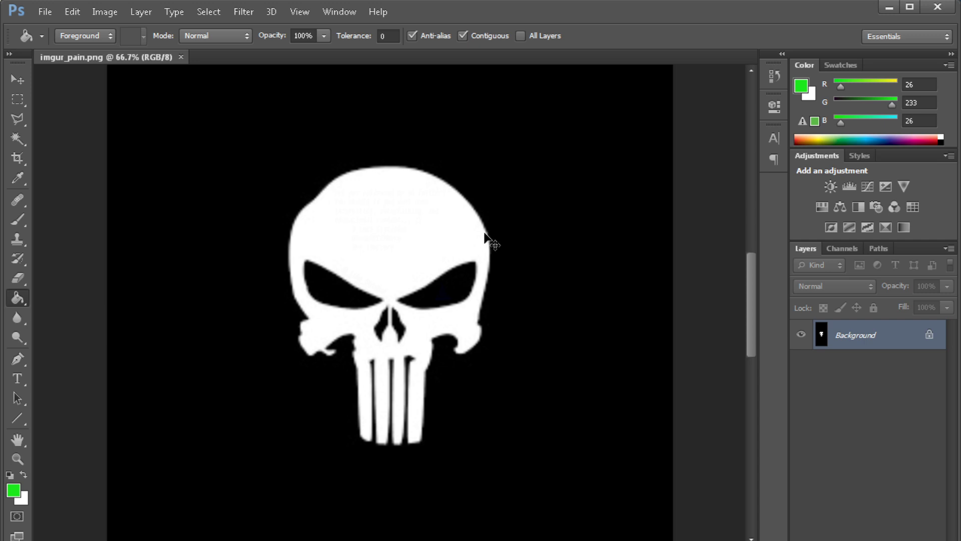
key(ctrl+plus)
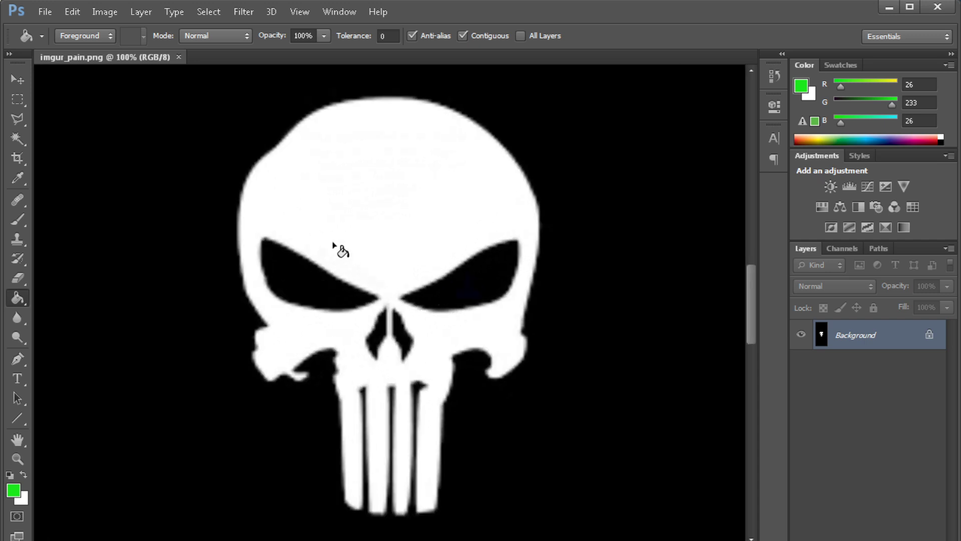
click(270, 158)
click(263, 164)
click(270, 172)
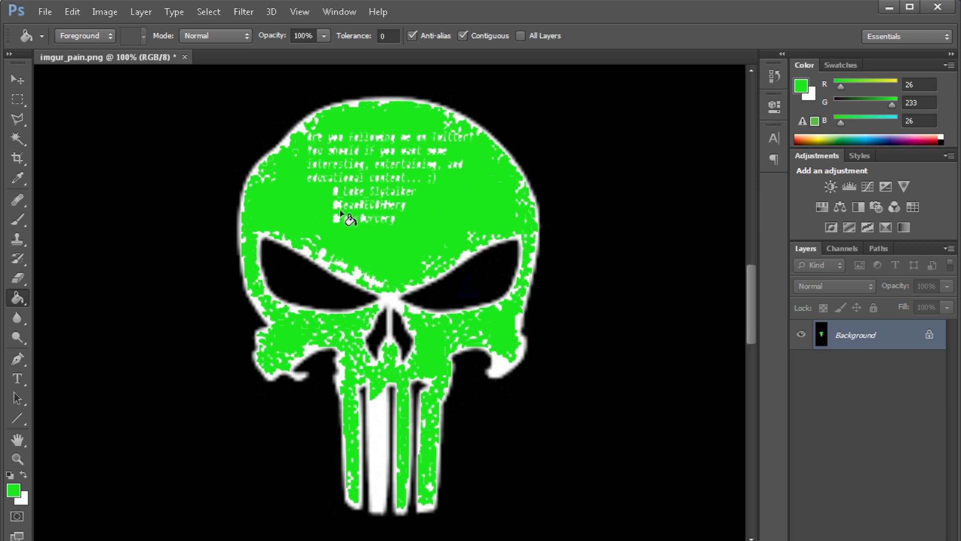
Examine the hidden message on the skull's forehead at 300% magnification
key(ctrl+plus)
key(ctrl+plus)
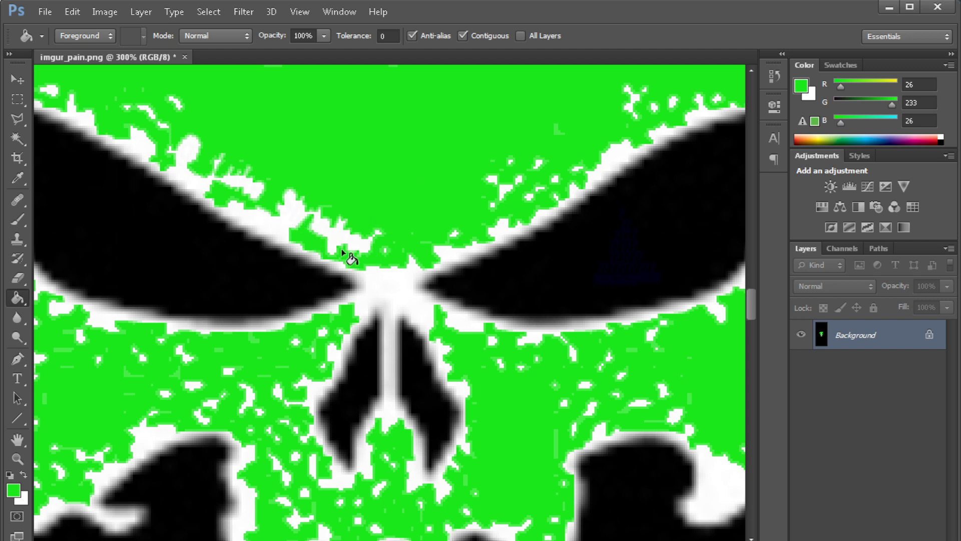
scroll(342, 248, up, 5)
scroll(342, 249, up, 10)
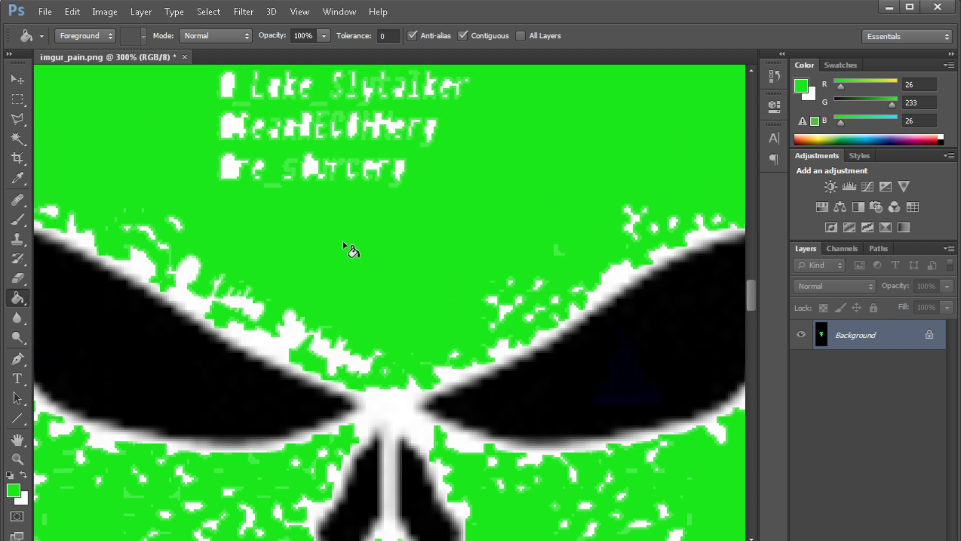
scroll(347, 242, up, 5)
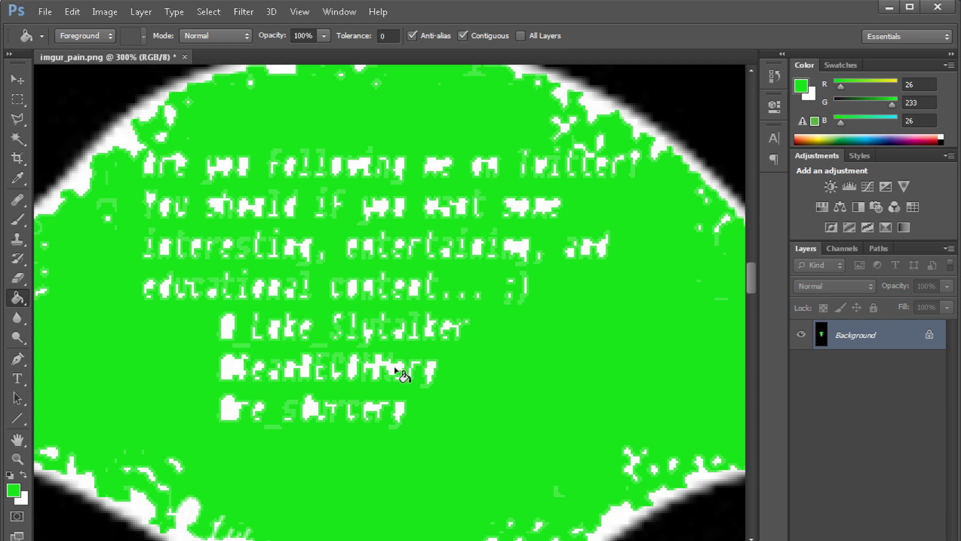
scroll(578, 395, down, 1)
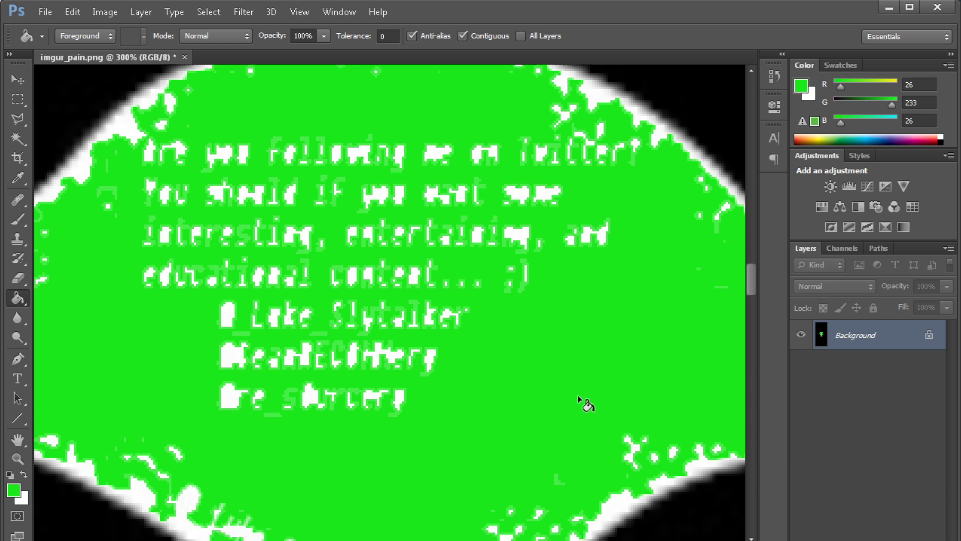
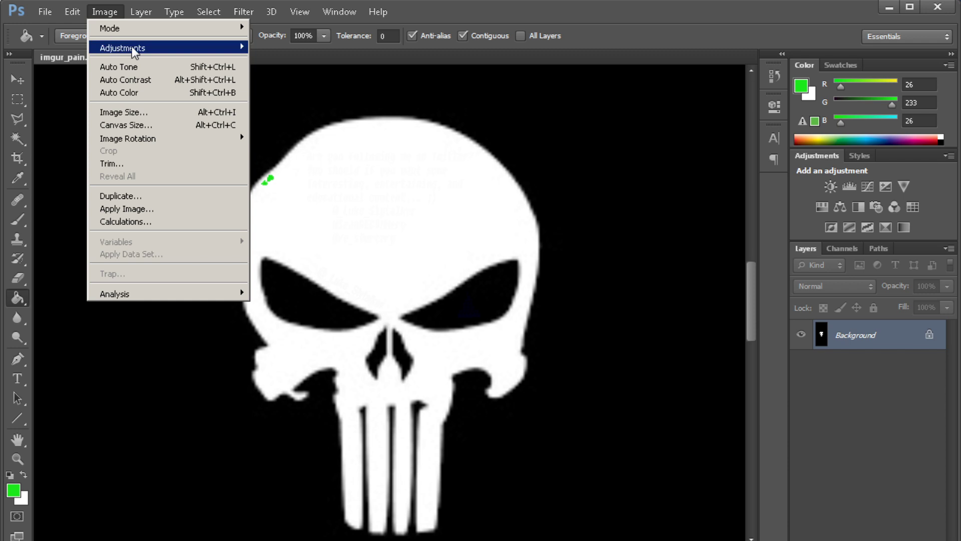
Apply a Levels adjustment to the skull image with the black input level at 253 to expose text hidden in the white areas
mouse_move(140, 49)
click(275, 56)
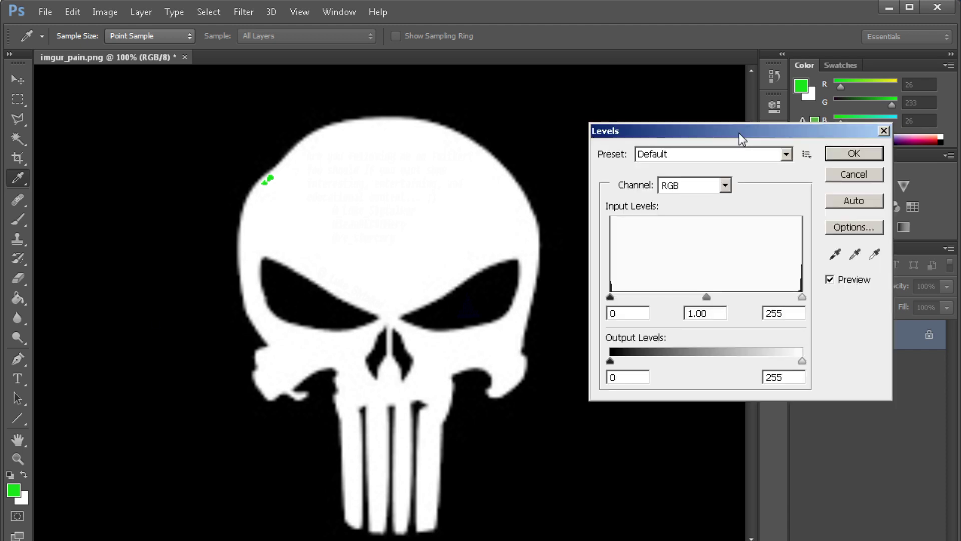
drag(727, 125, 715, 116)
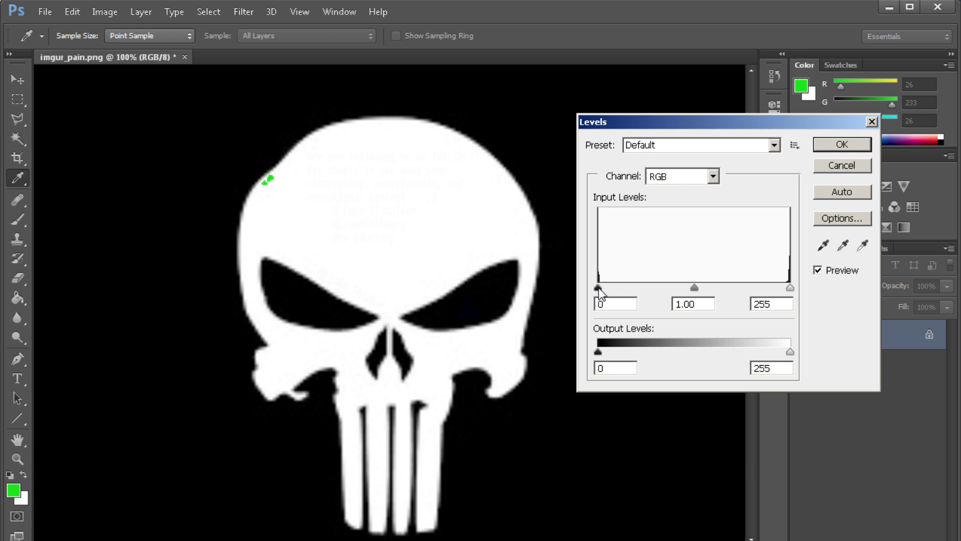
drag(599, 291, 600, 292)
drag(599, 290, 756, 302)
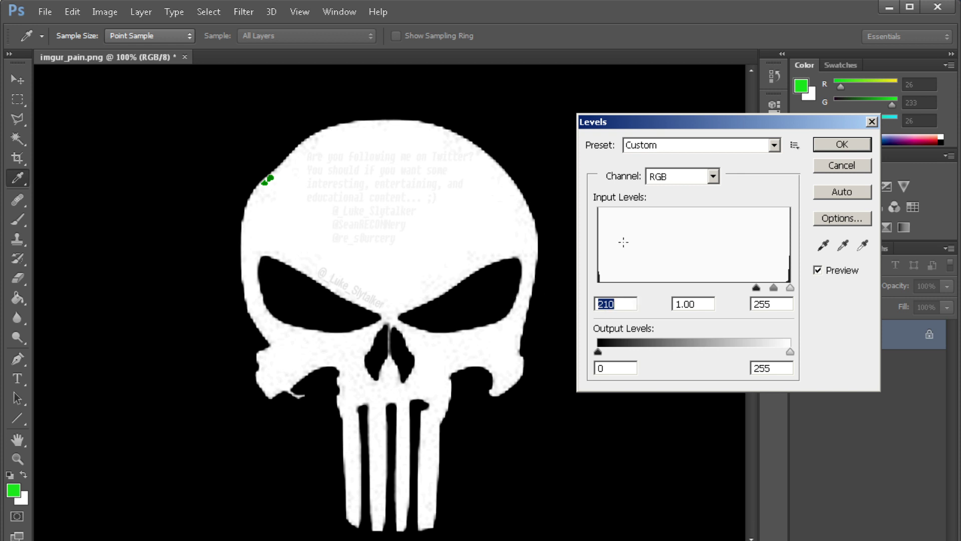
drag(755, 293, 792, 306)
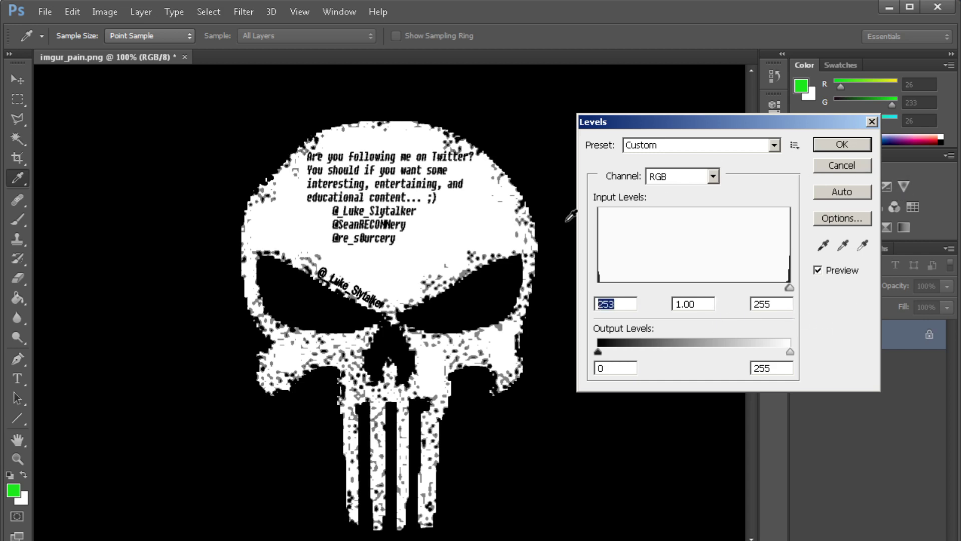
key(ctrl+plus)
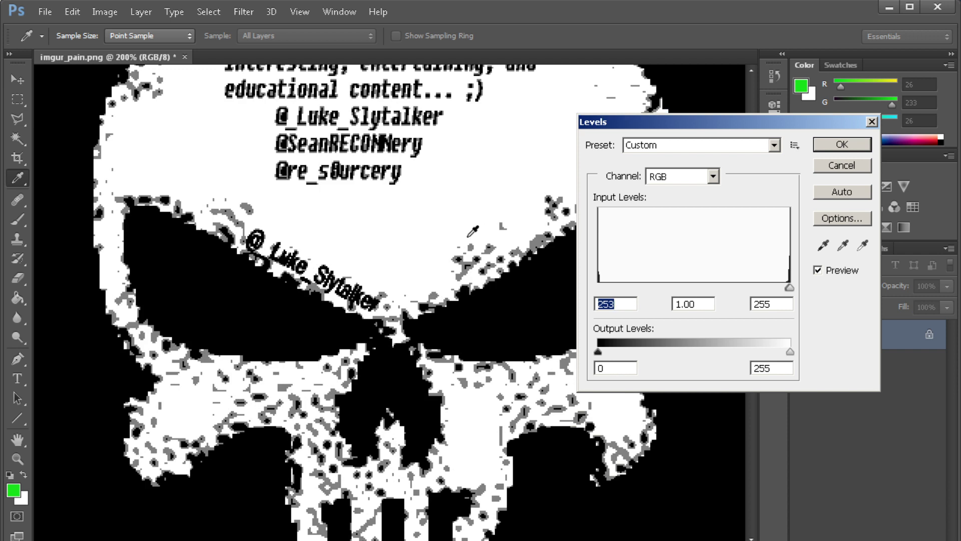
click(841, 145)
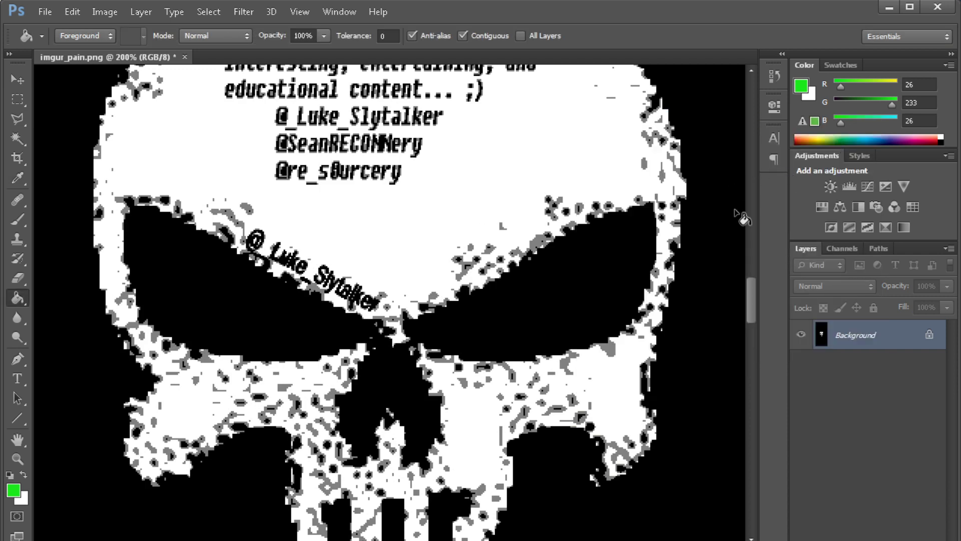
Examine the message on the skull's forehead and above the eye socket, and undo the Levels adjustment
scroll(717, 285, up, 1)
scroll(717, 285, up, 5)
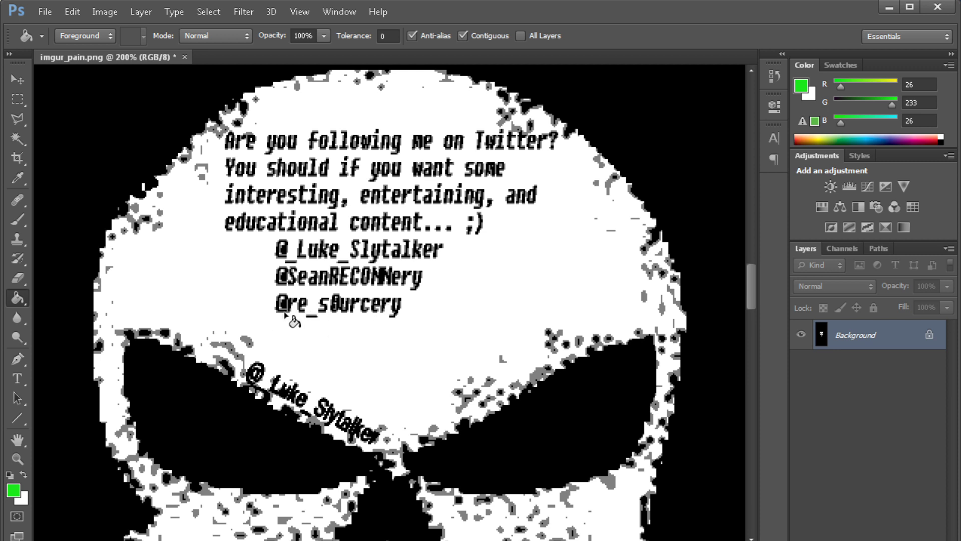
scroll(481, 348, down, 2)
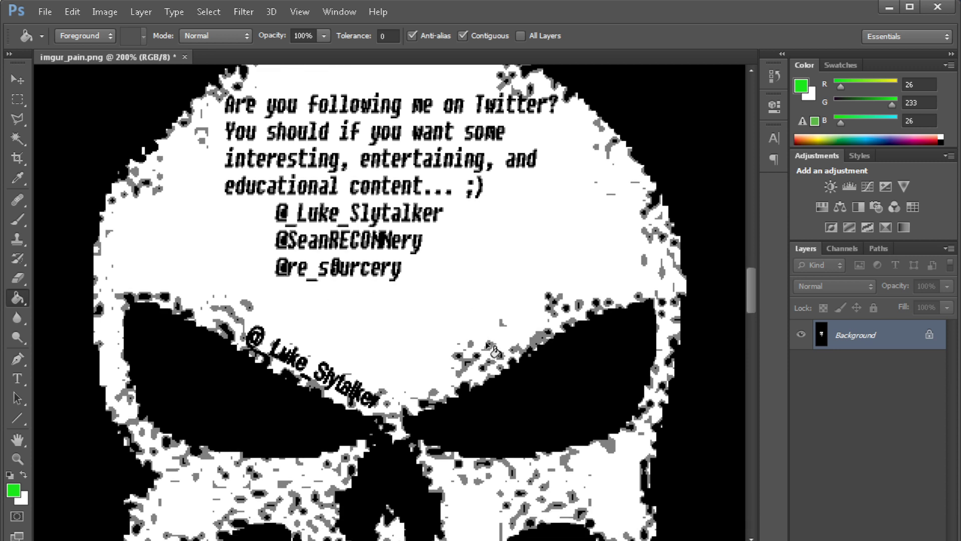
scroll(471, 351, up, 3)
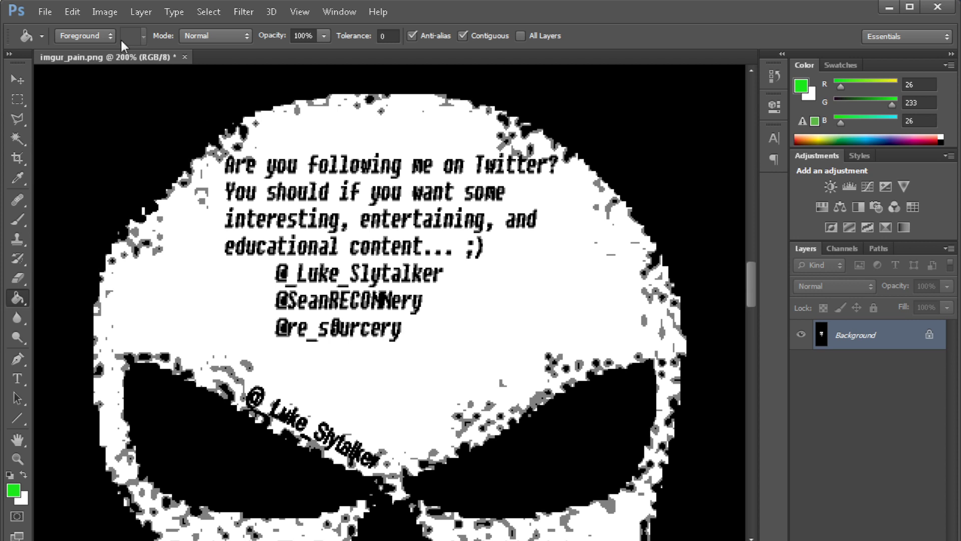
click(74, 13)
click(91, 52)
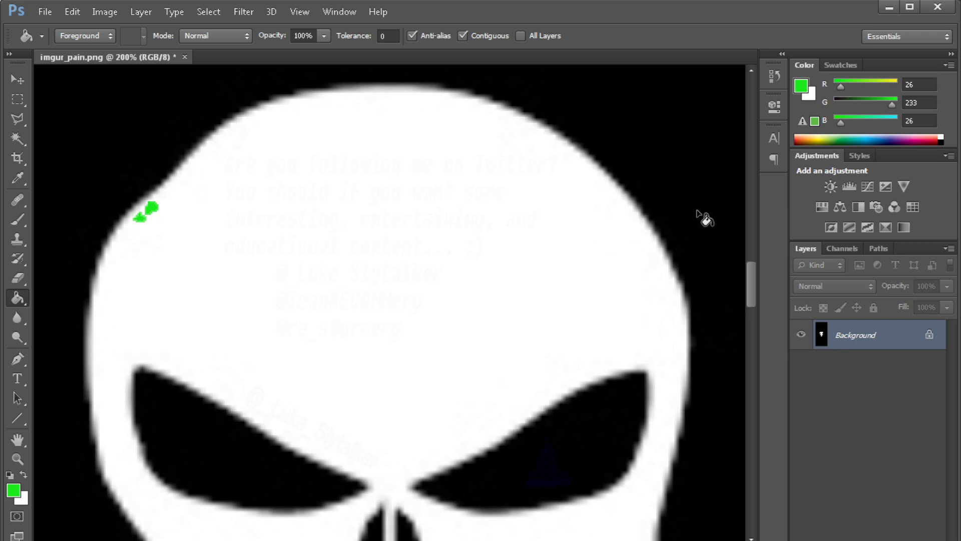
Apply Levels with the white input level at 3 to expose marks hidden in the black areas, and undo the adjustment
click(104, 11)
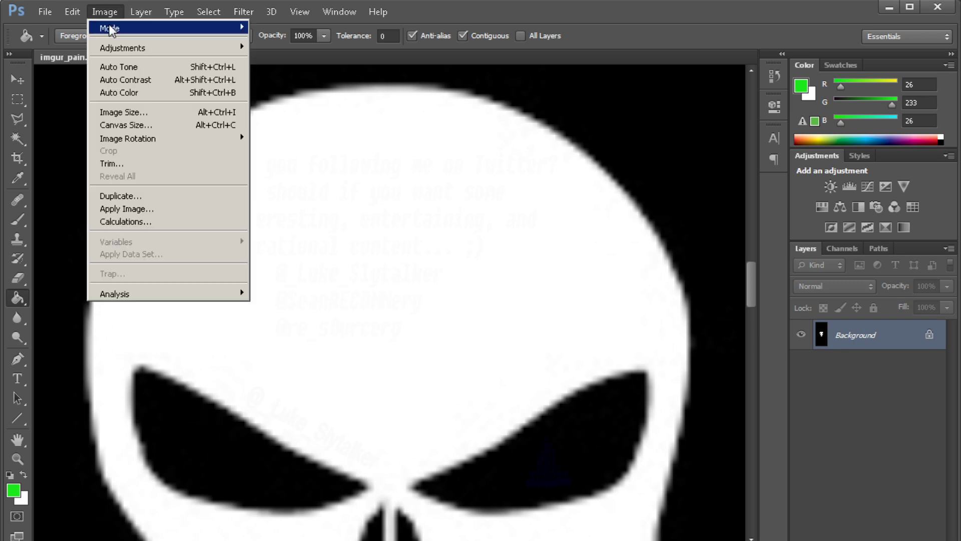
mouse_move(197, 47)
click(263, 59)
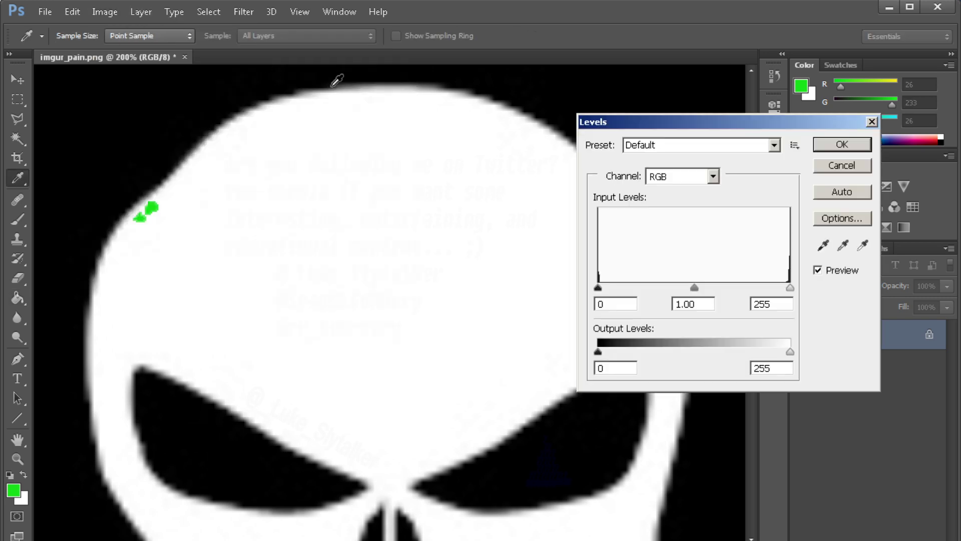
mouse_move(599, 288)
mouse_down()
mouse_move(815, 290)
mouse_move(583, 286)
mouse_up()
drag(789, 288, 680, 279)
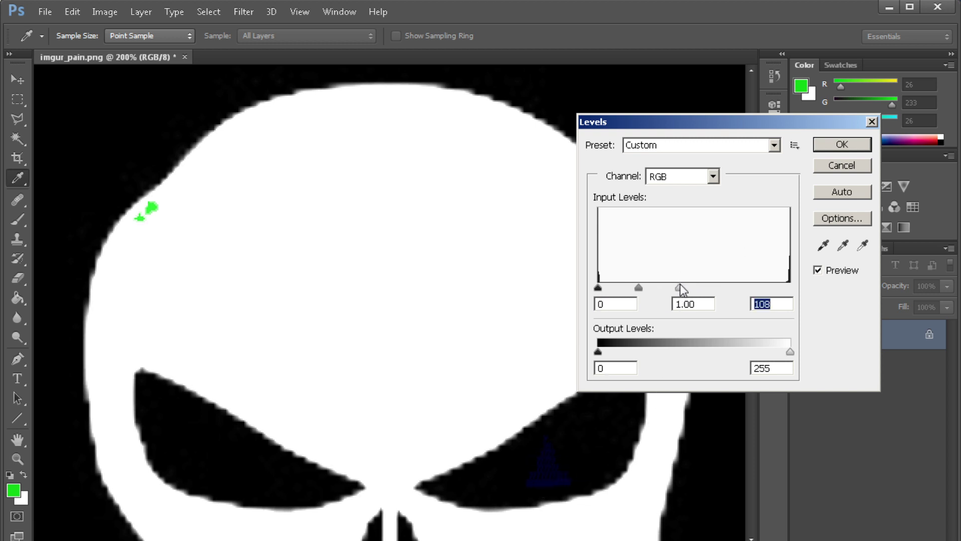
drag(680, 290, 600, 289)
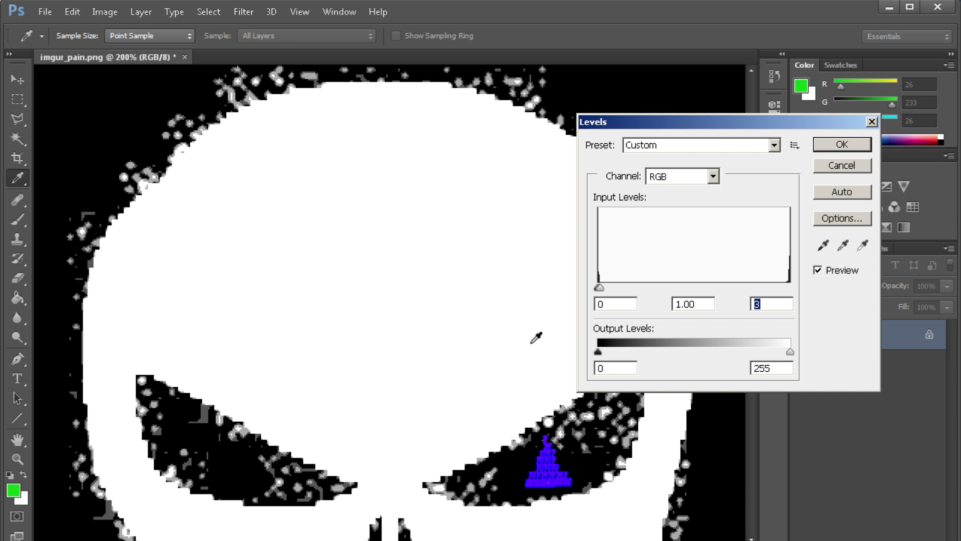
click(821, 141)
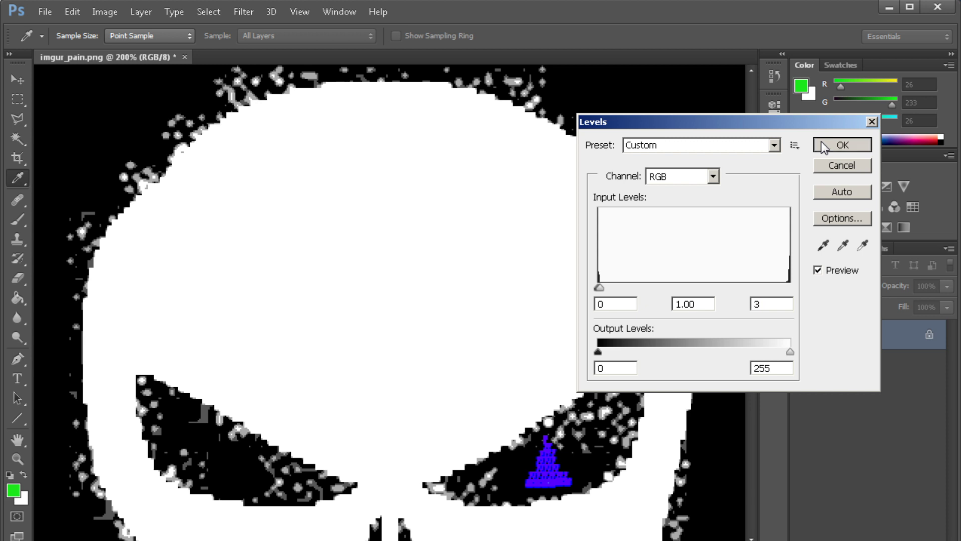
key(g)
key(ctrl+z)
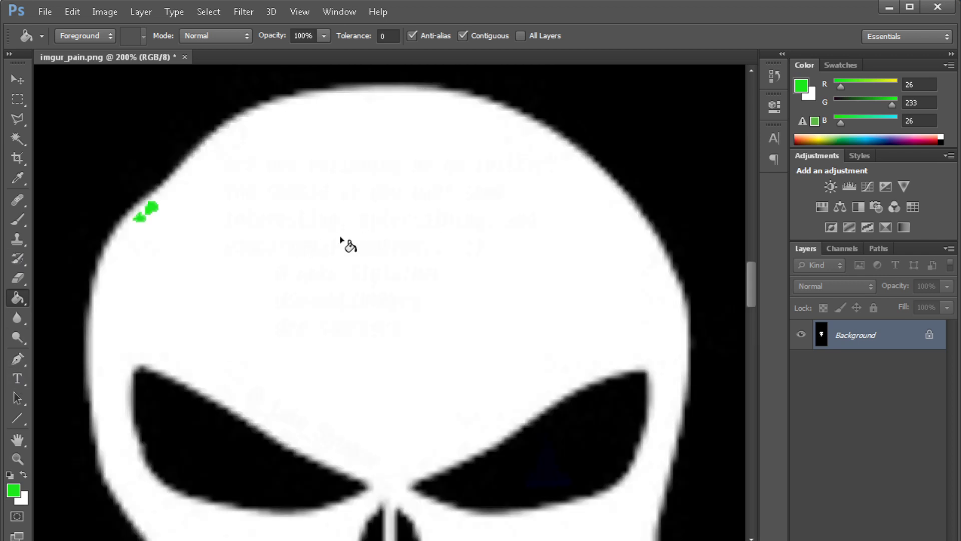
Add the green text "message" in 22 pt Shruti inside a text box on the skull's cheek below the right-hand eye socket
click(20, 380)
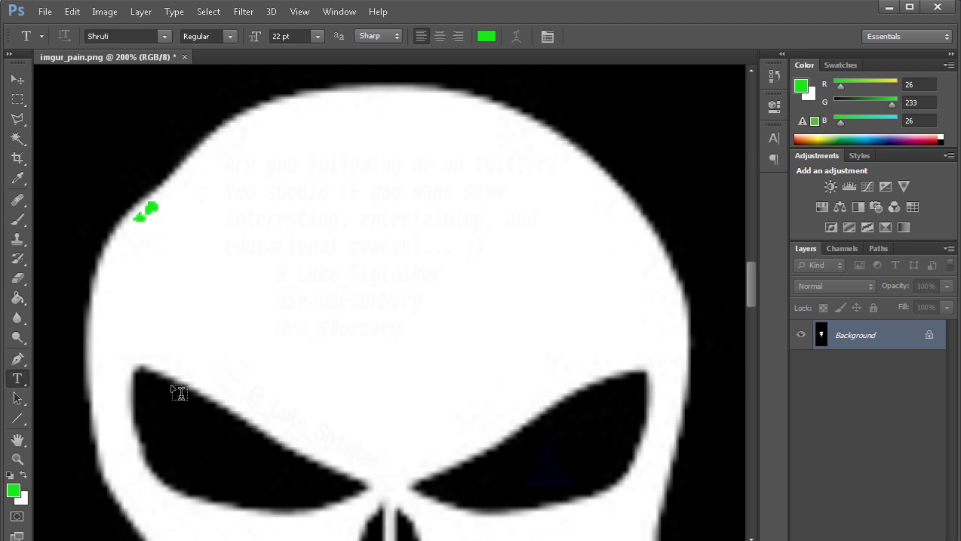
scroll(410, 366, down, 3)
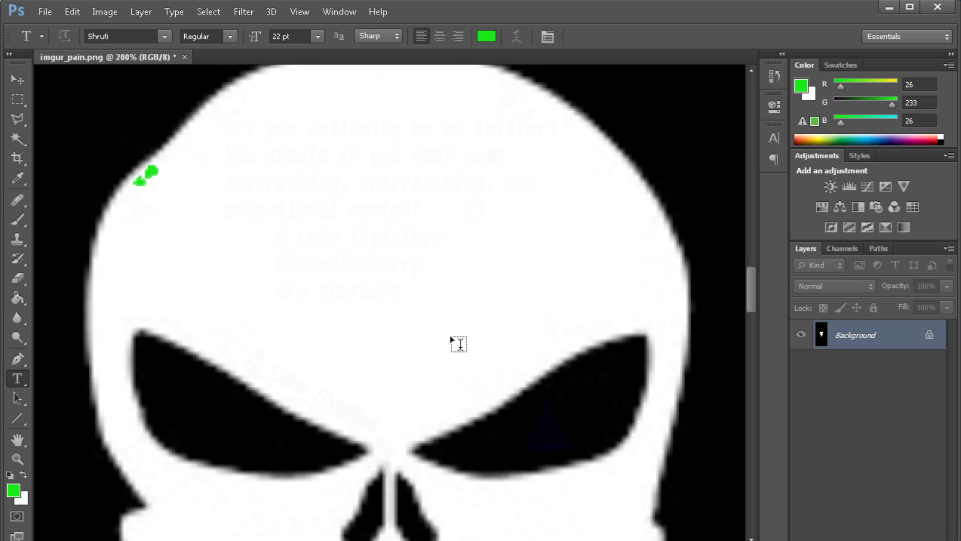
scroll(480, 381, down, 1)
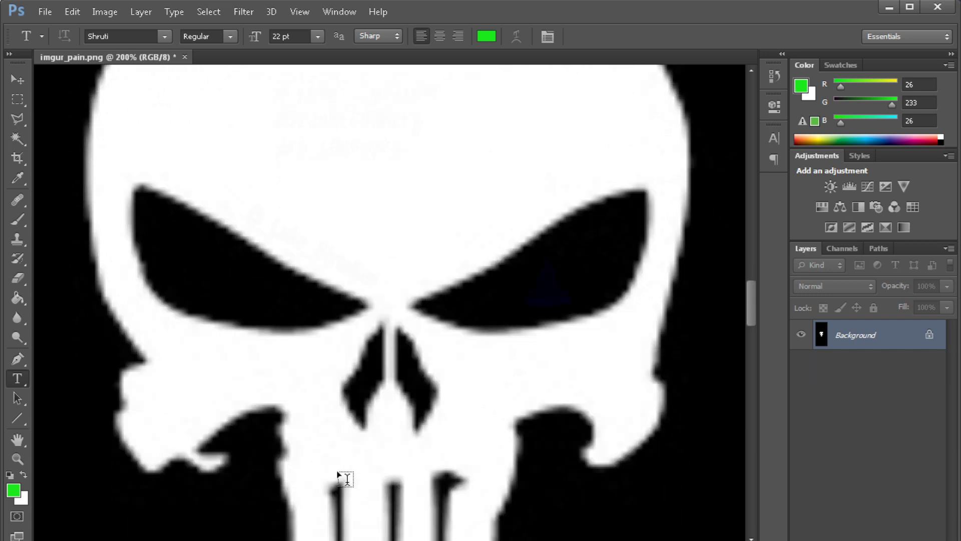
drag(459, 357, 639, 389)
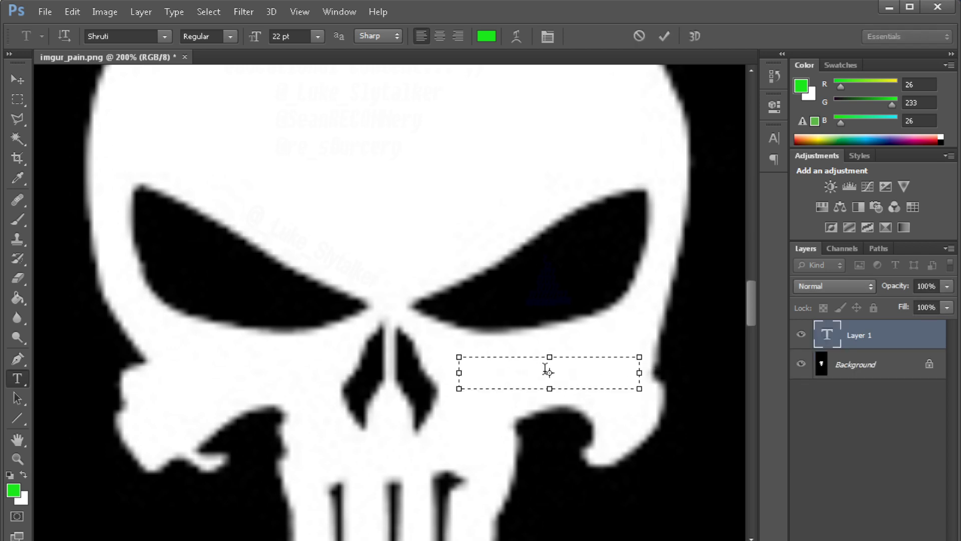
text(message)
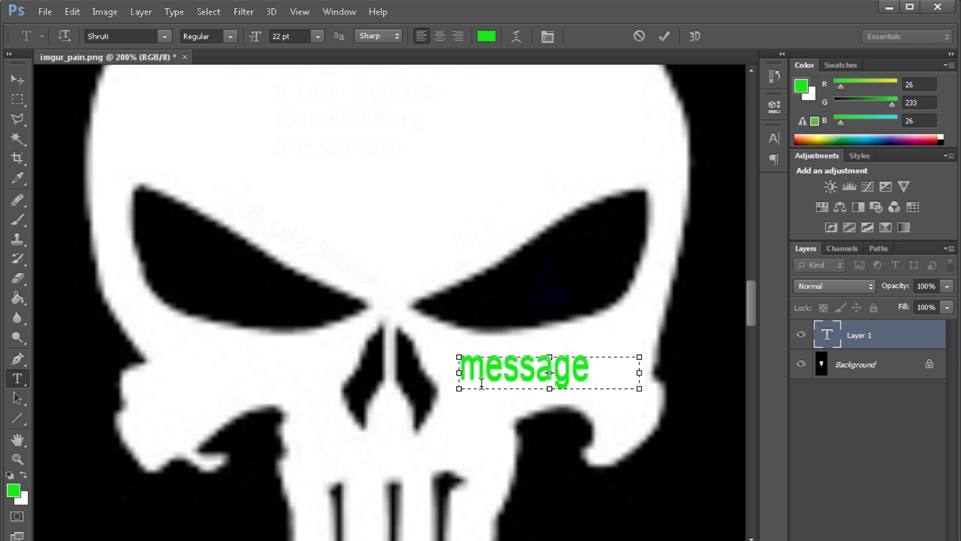
Select the whole word "message" and sample white #ffffff from the skull as its text color
key(shift+Left)
key(shift+Left)
key(shift+Left)
key(shift+Left)
key(shift+Left)
key(shift+Left)
key(shift+Left)
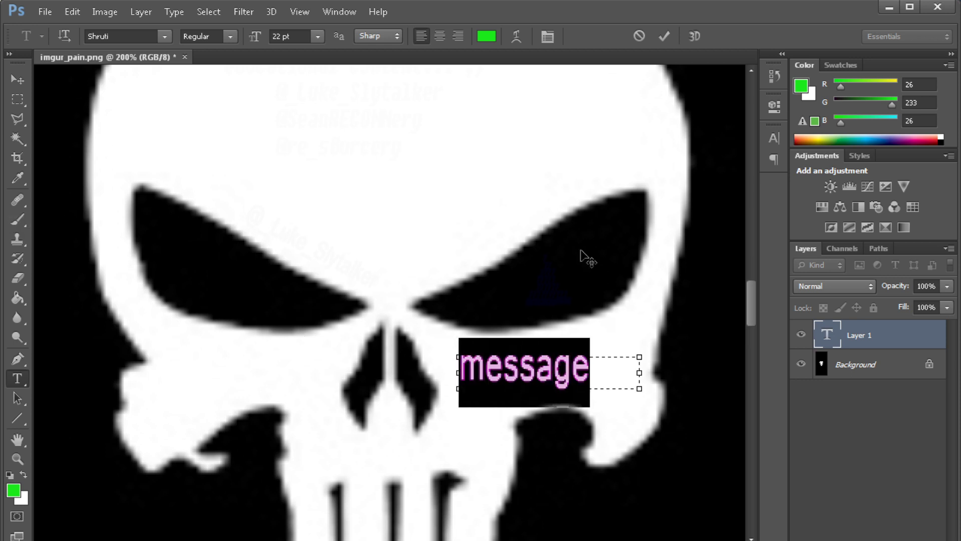
click(483, 35)
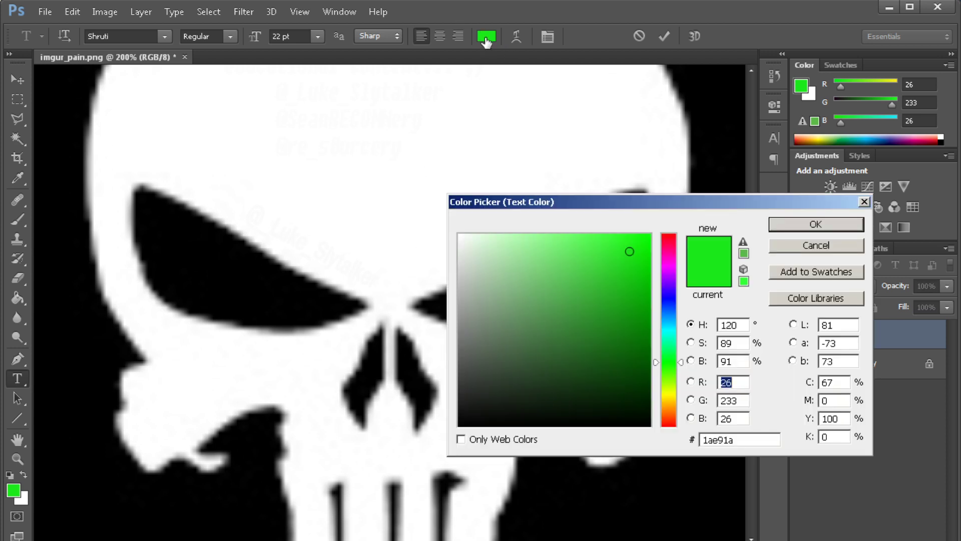
click(621, 168)
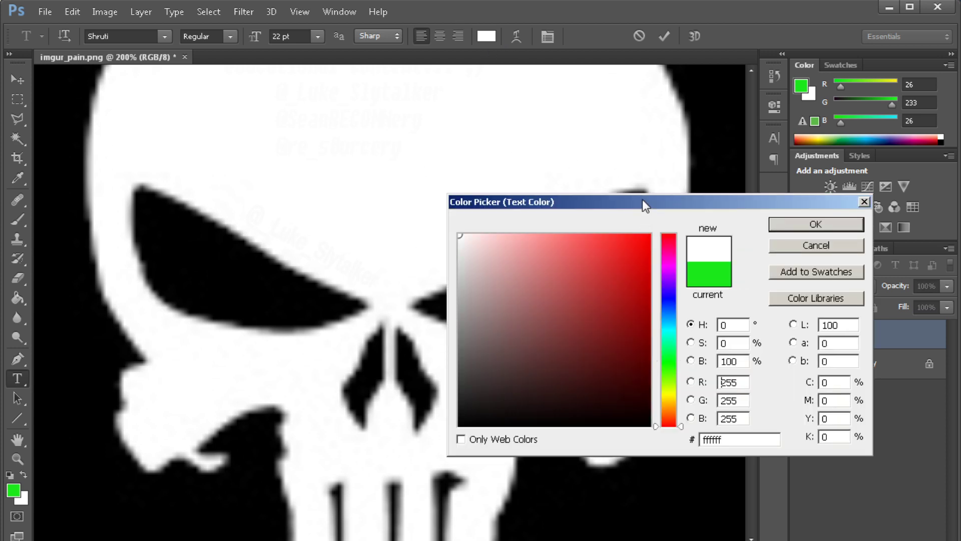
Try the near-white text colors #fafafa, #fcfcfc, #ffffff and #fefefe on the word, keeping the cheek area in view
drag(642, 200, 300, 389)
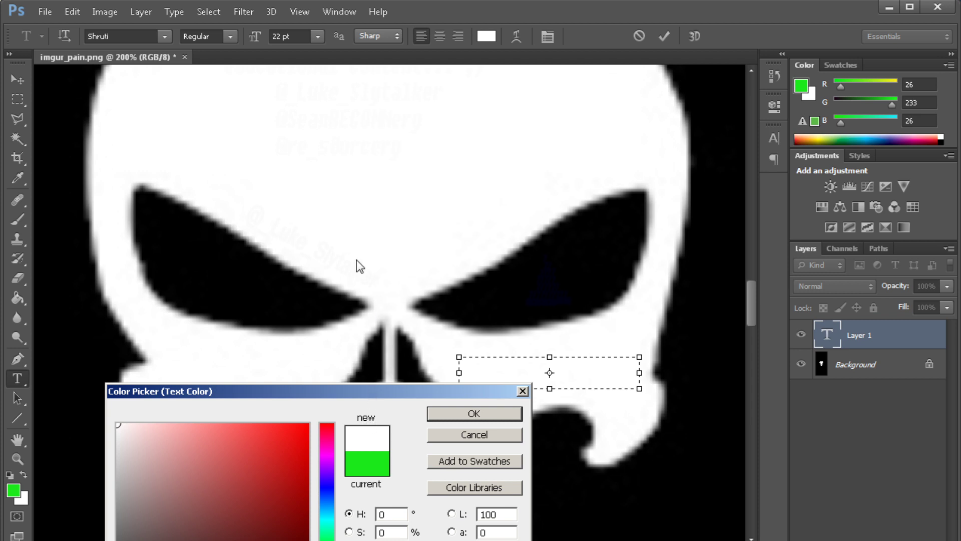
drag(384, 392, 297, 200)
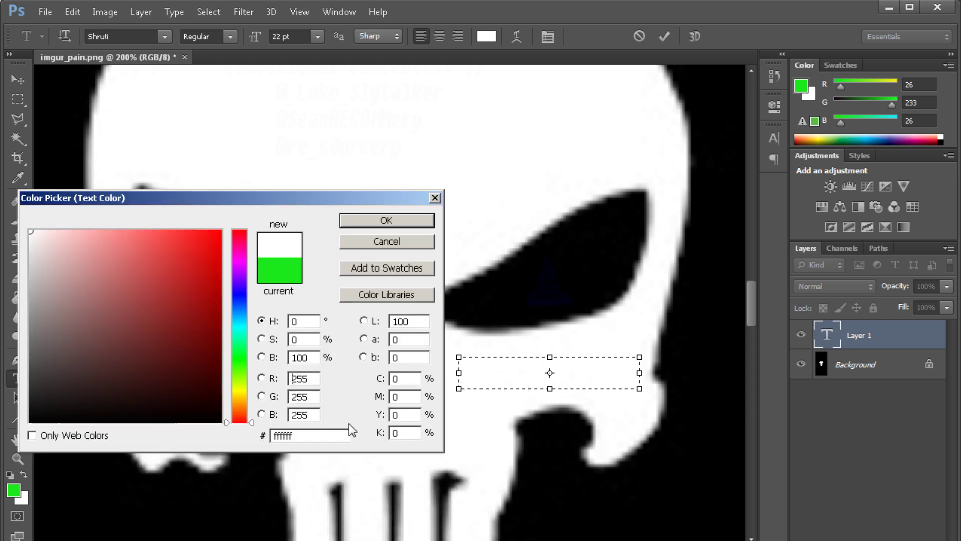
double_click(301, 435)
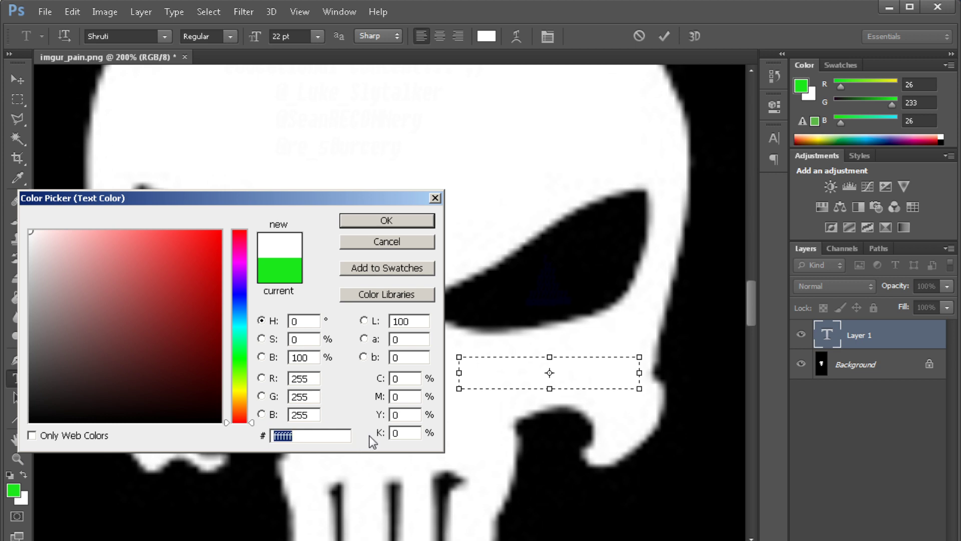
text(fafafa)
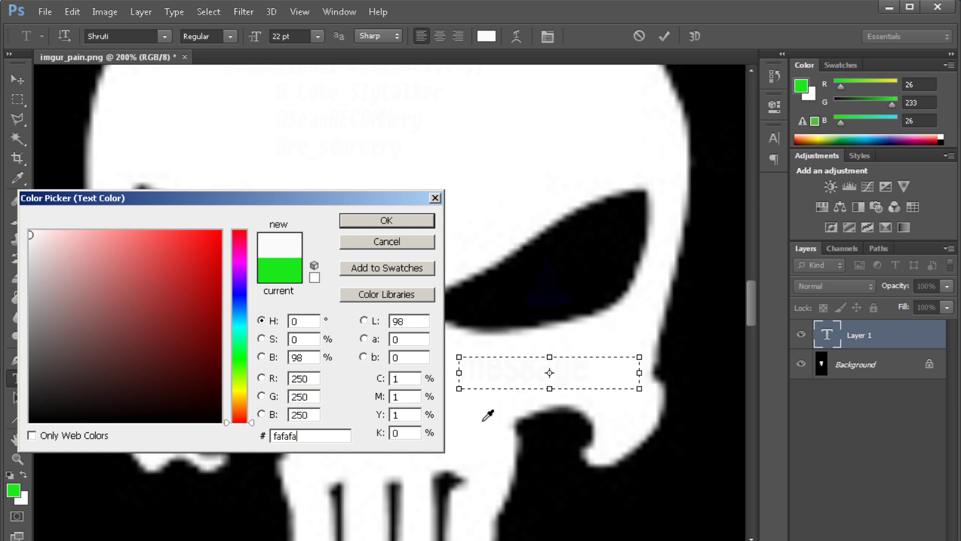
double_click(319, 436)
text(fcfcfc)
double_click(316, 436)
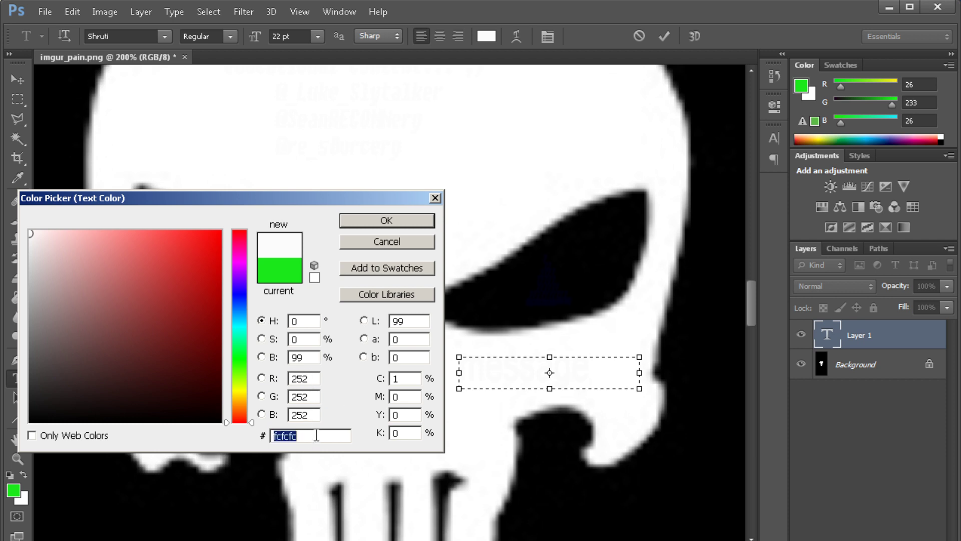
text(ffffff)
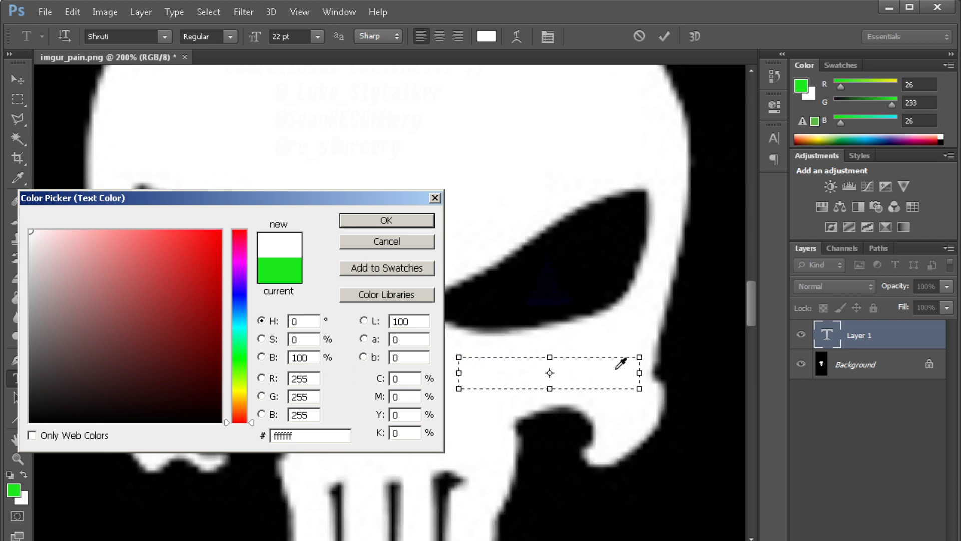
double_click(314, 439)
text(fefefe)
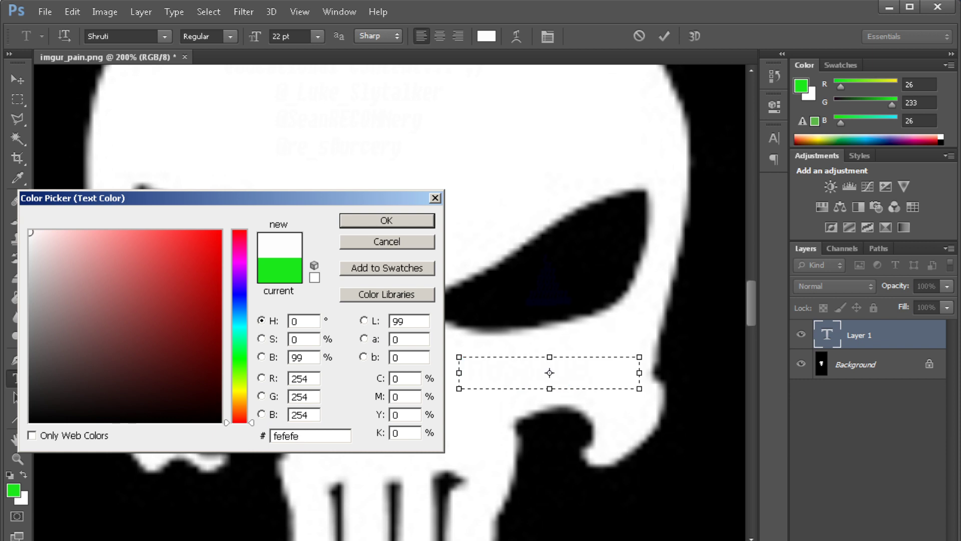
Set the text color of "message" to #fcfcfc and commit the text layer
double_click(322, 438)
text(fcfcfc)
click(404, 225)
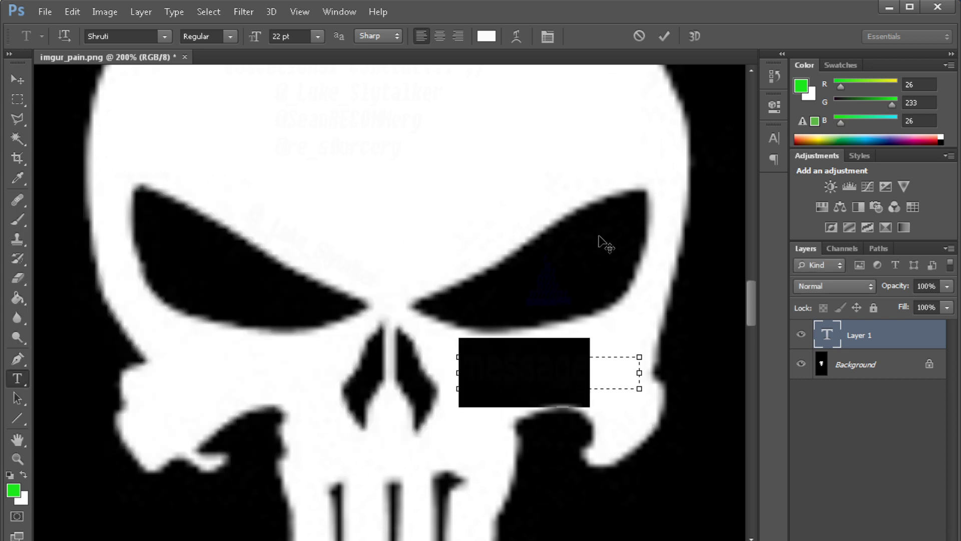
click(636, 371)
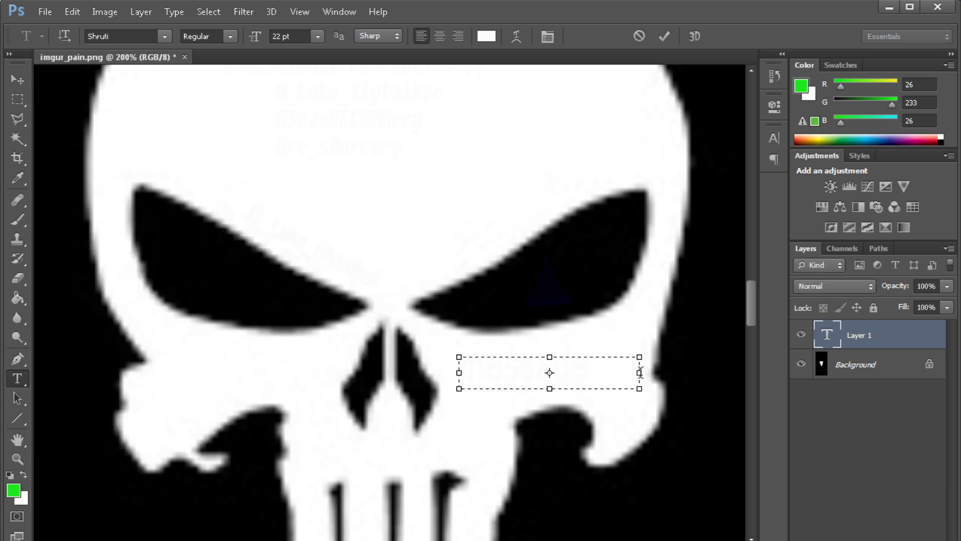
click(18, 99)
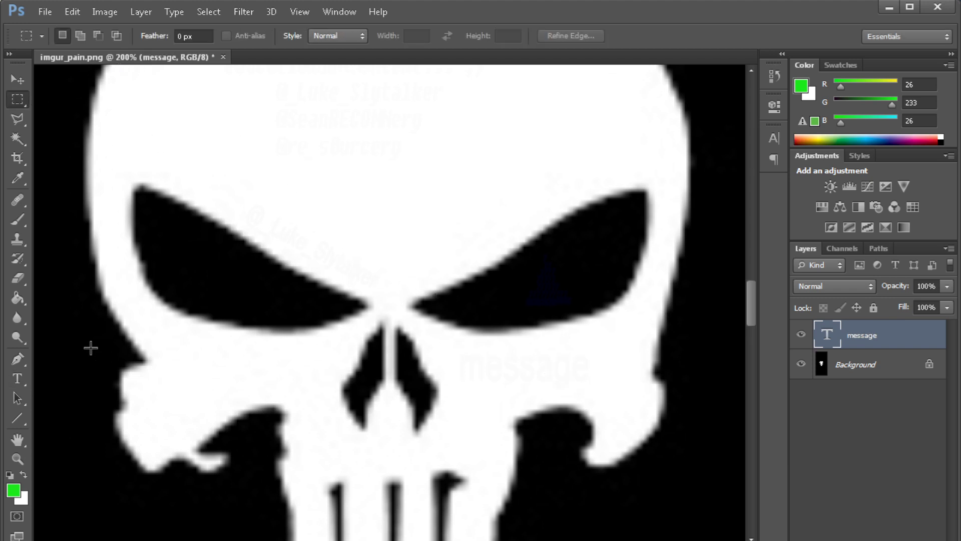
Fill the white skull on the Background layer with green at tolerance 0 to test the hidden word, and undo the fill
click(17, 300)
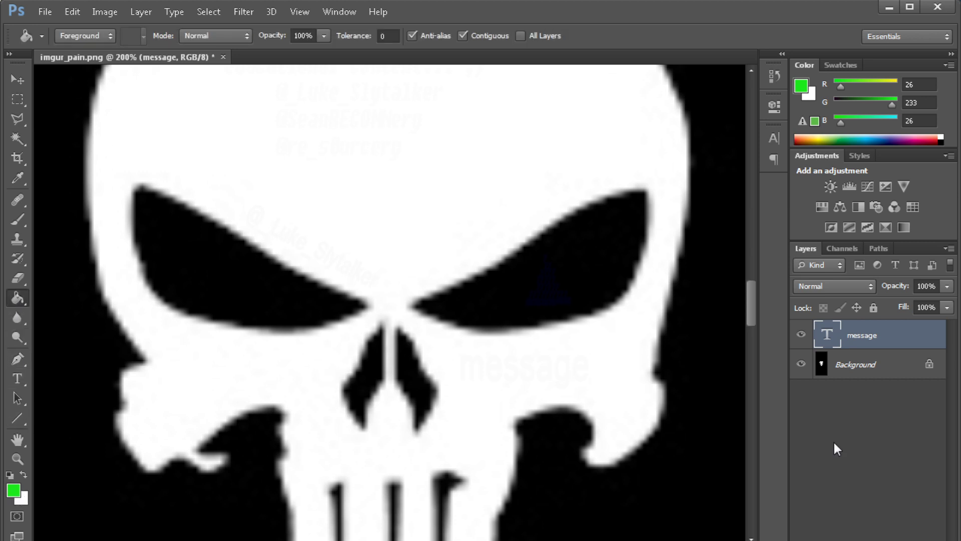
click(876, 368)
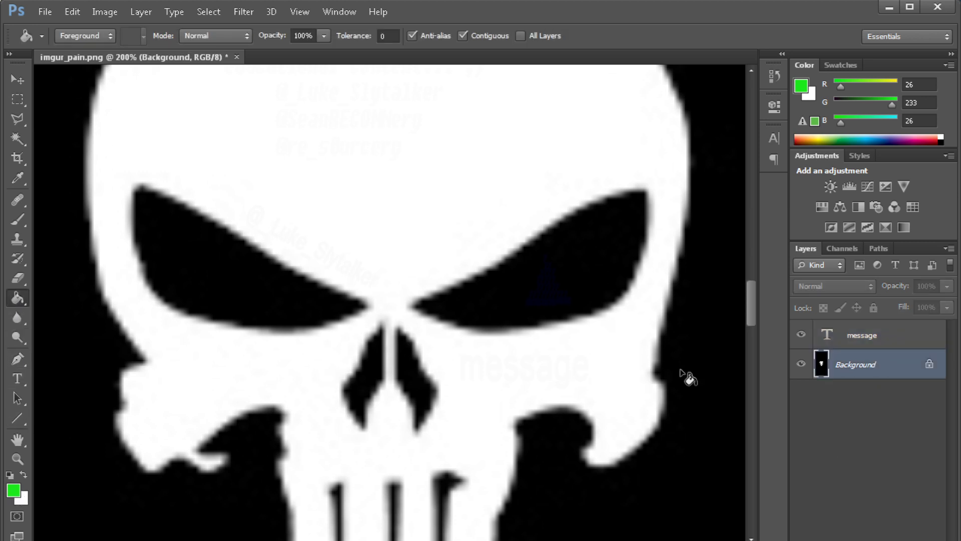
click(449, 426)
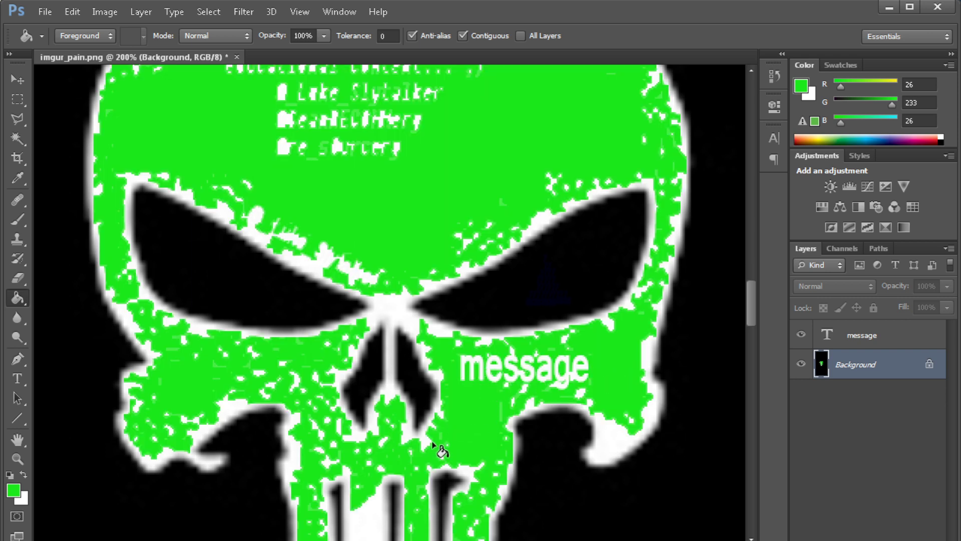
key(ctrl+z)
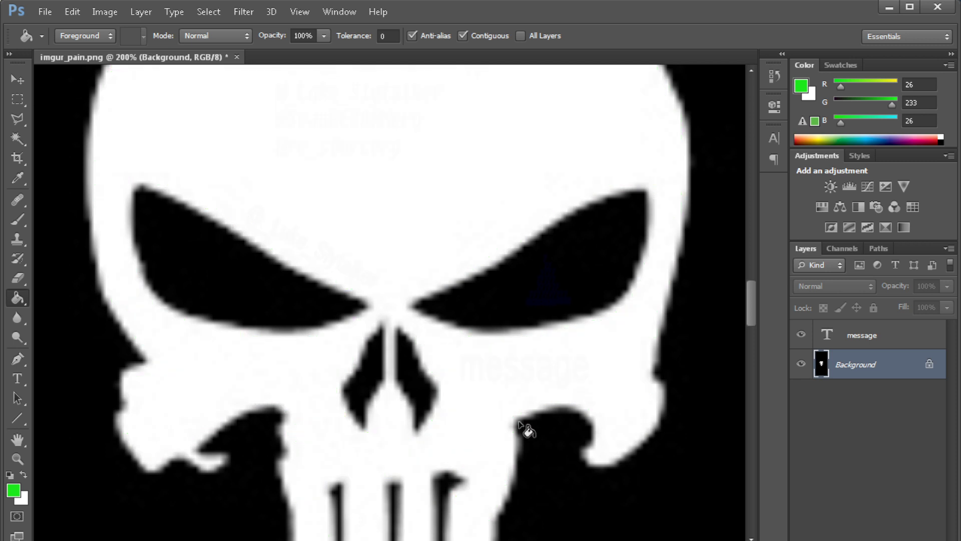